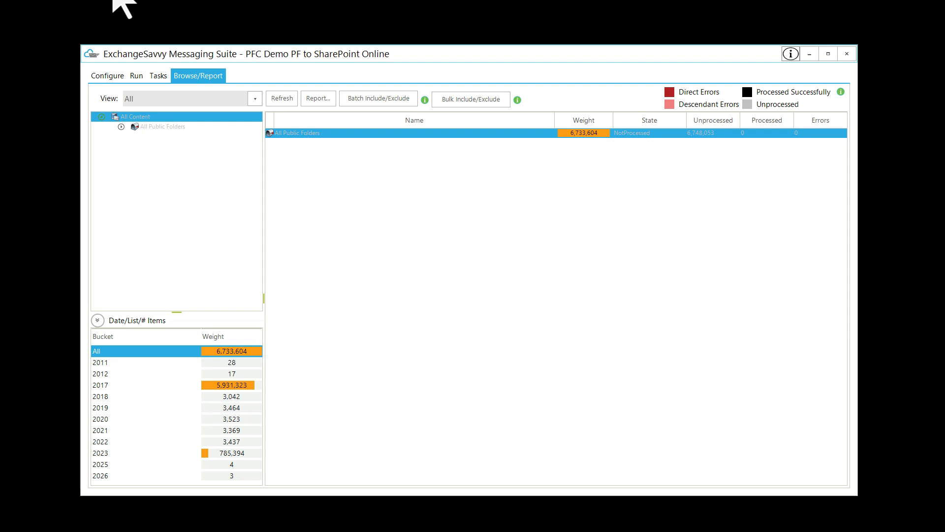
Expand All Public Folders and compare its folder weights for the 2023 bucket with those for all dates.
{"action": "left_click", "coordinate": [154, 128]}
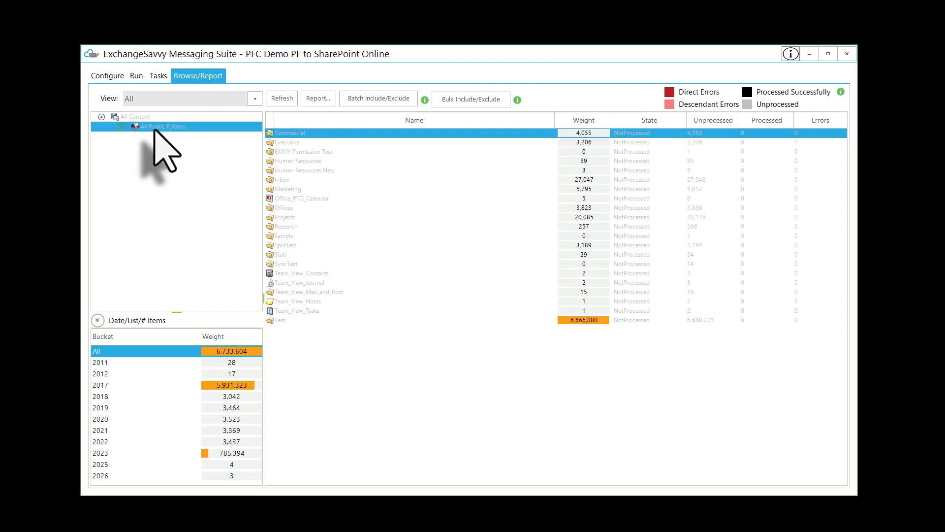
{"action": "left_click", "coordinate": [121, 126]}
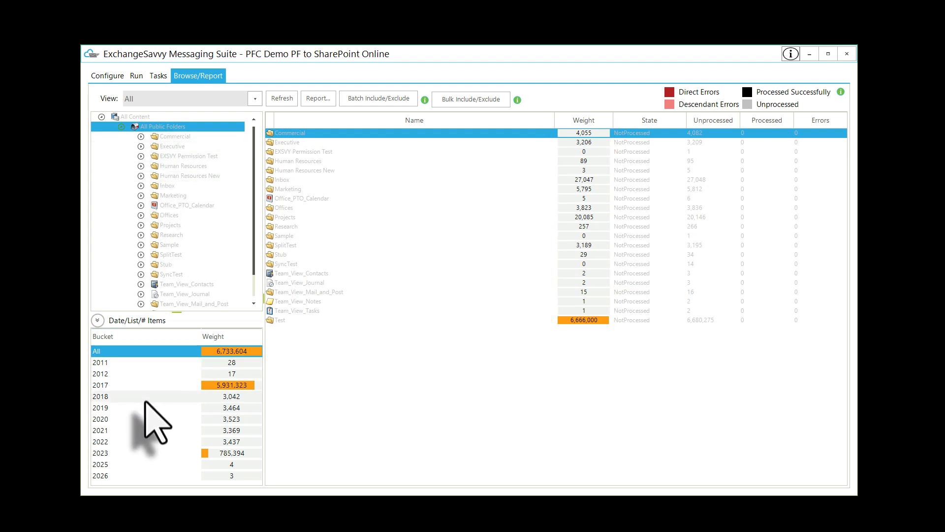
{"action": "left_click", "coordinate": [148, 452]}
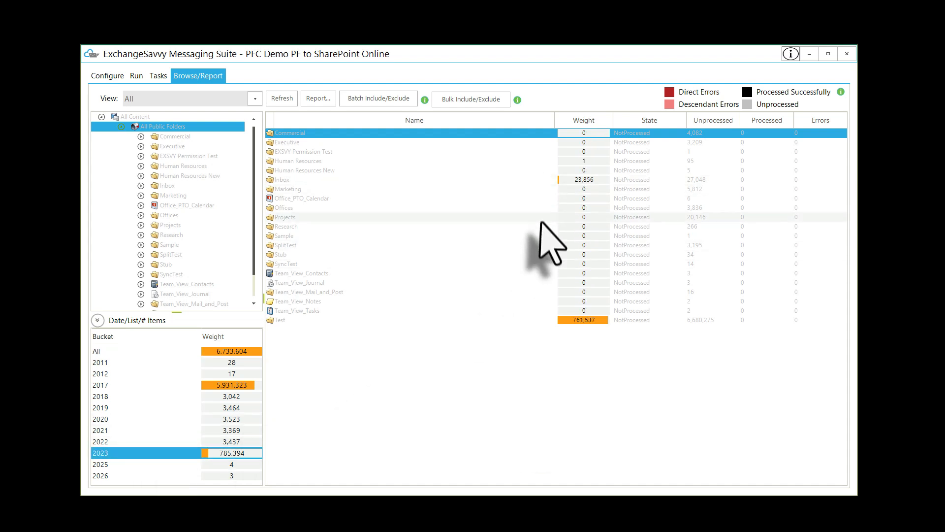
{"action": "left_click", "coordinate": [122, 351]}
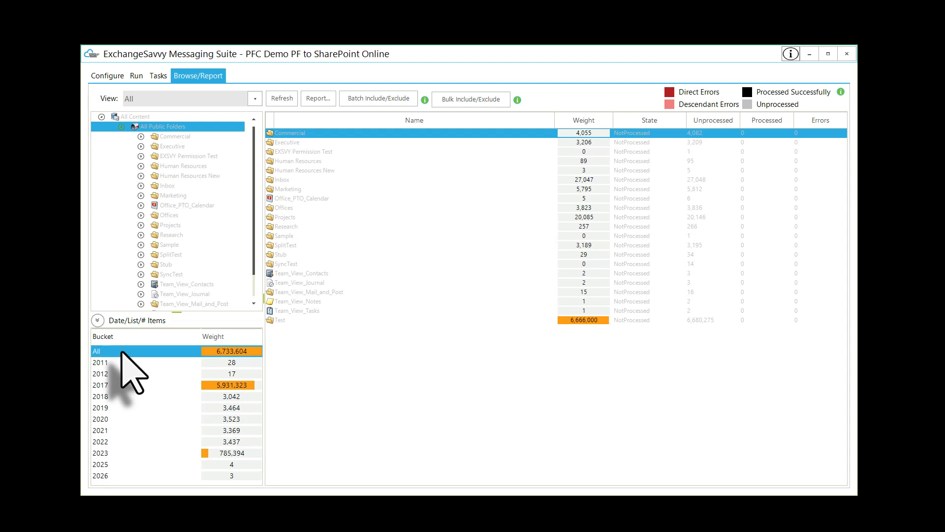
Render the date breakdown and folder weights by Total Size, keeping the list view.
{"action": "left_click", "coordinate": [98, 321]}
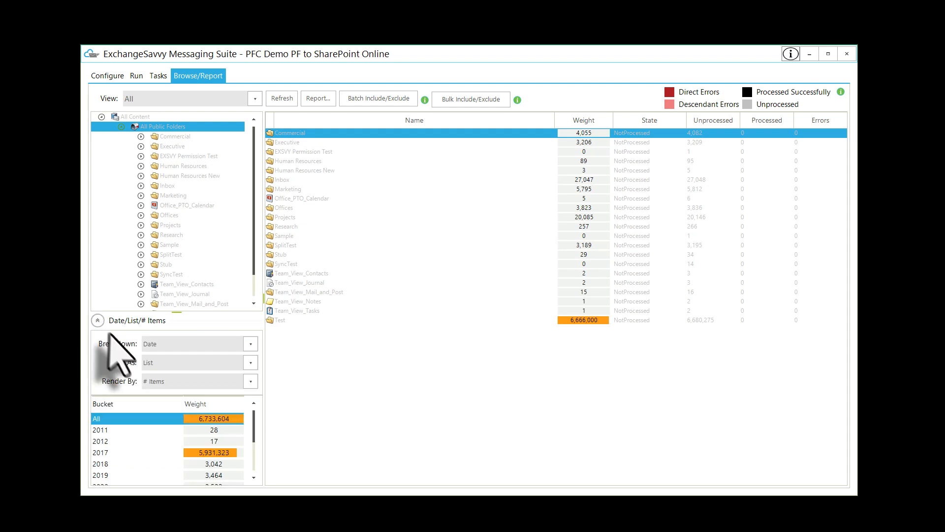
{"action": "left_click", "coordinate": [182, 383]}
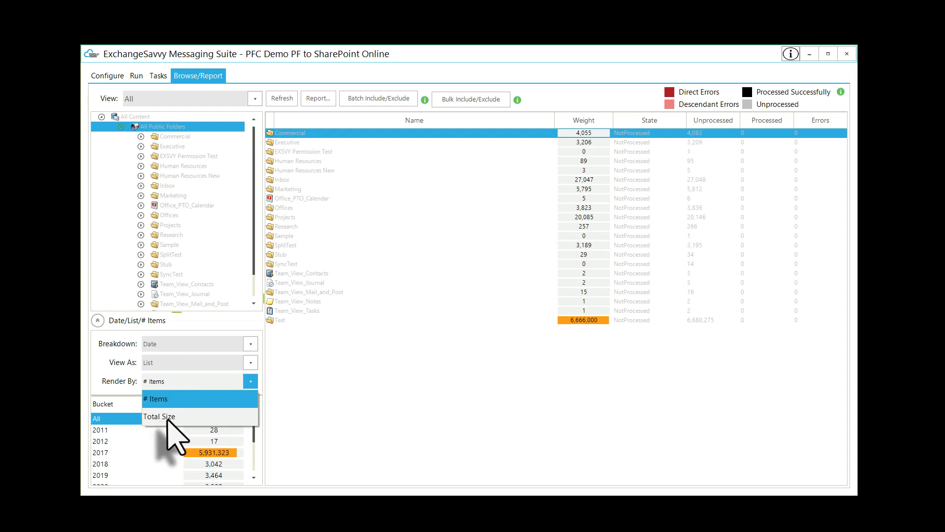
{"action": "left_click", "coordinate": [170, 415]}
{"action": "left_click", "coordinate": [97, 320]}
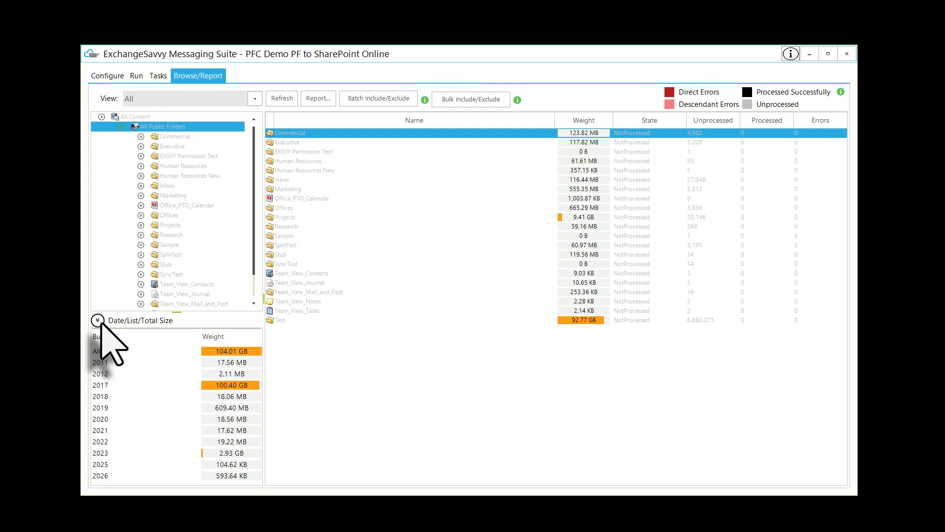
Switch the breakdown's rendering back to # Items.
{"action": "left_click", "coordinate": [98, 321]}
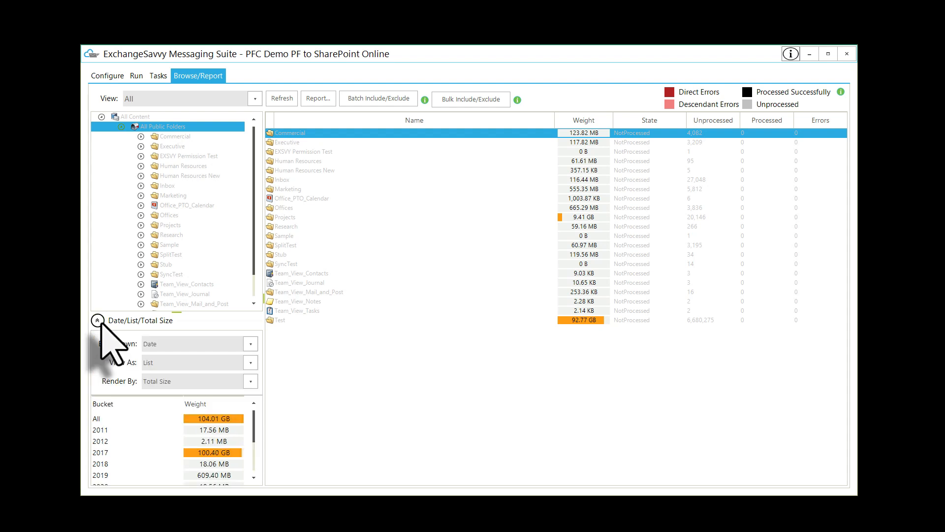
{"action": "left_click", "coordinate": [251, 382]}
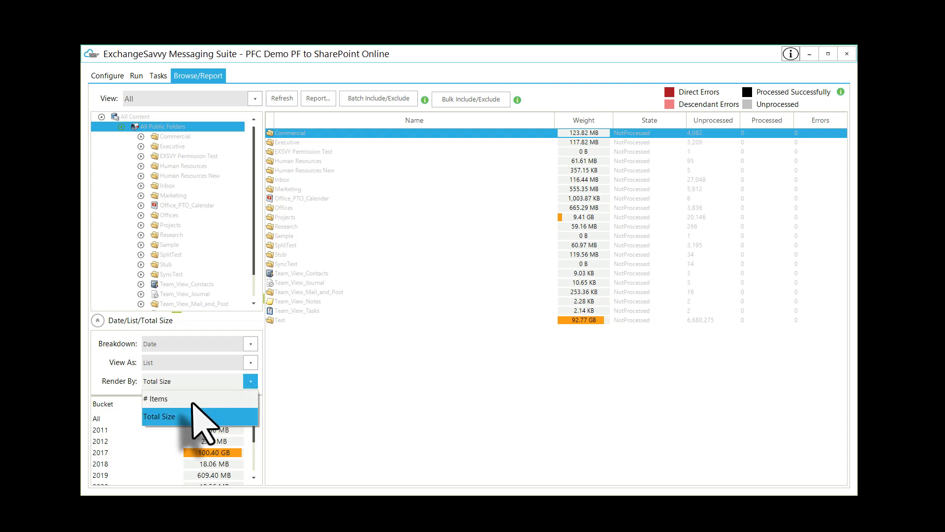
{"action": "left_click", "coordinate": [194, 397]}
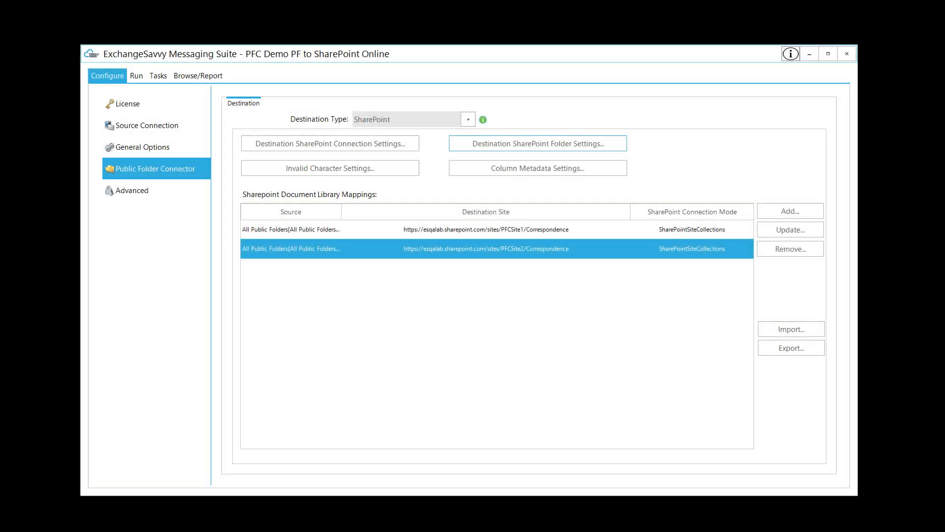
Review the destination SharePoint folder limits and the verbose file naming option, and accept the settings.
{"action": "left_click", "coordinate": [605, 146]}
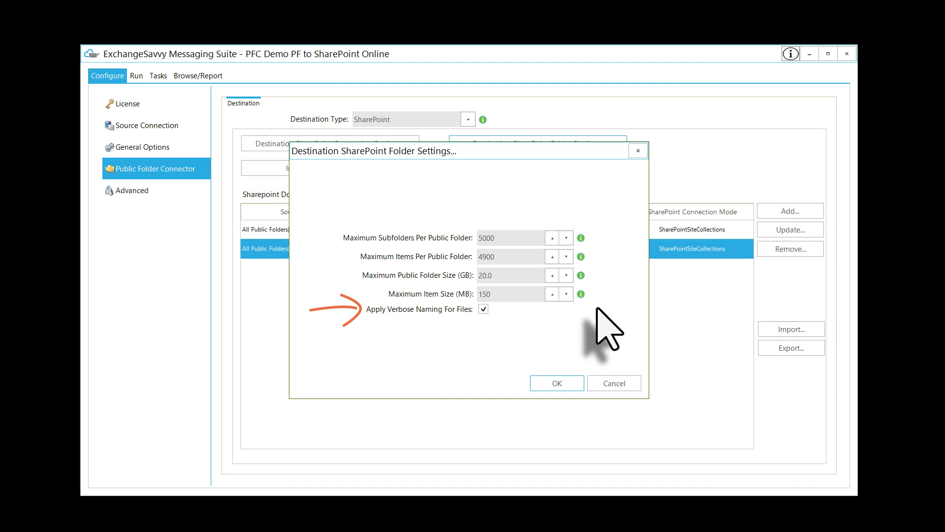
{"action": "left_click", "coordinate": [557, 383]}
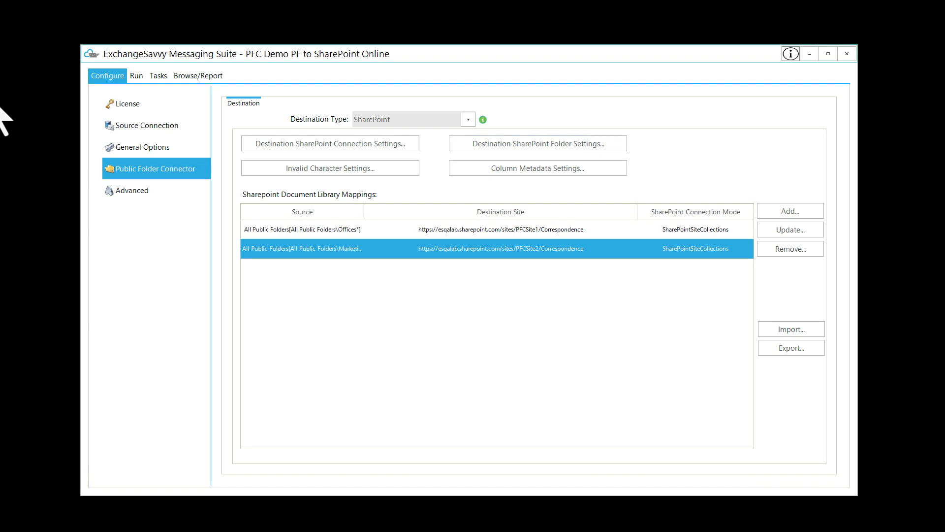
Run Split Public Folders and confirm the auto-split of the oversized Marketing\New_Content folder.
{"action": "left_click", "coordinate": [137, 77]}
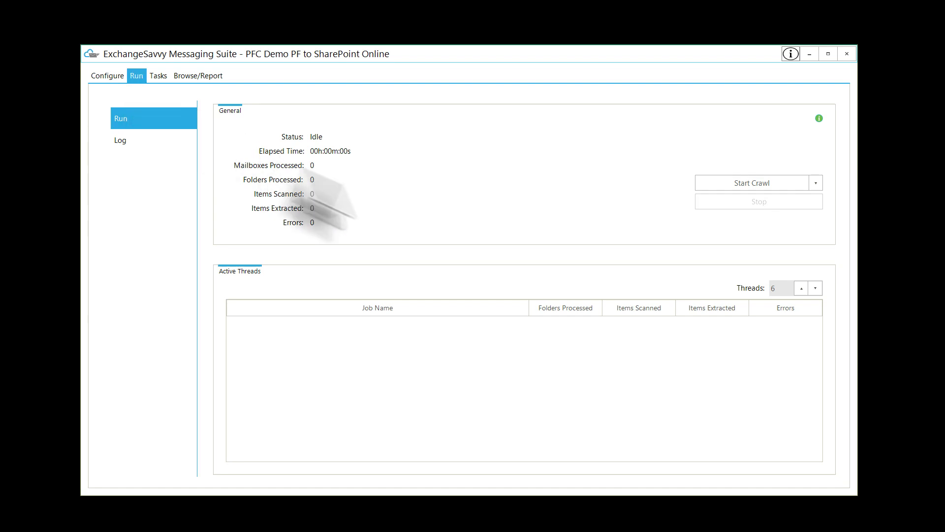
{"action": "left_click", "coordinate": [819, 183]}
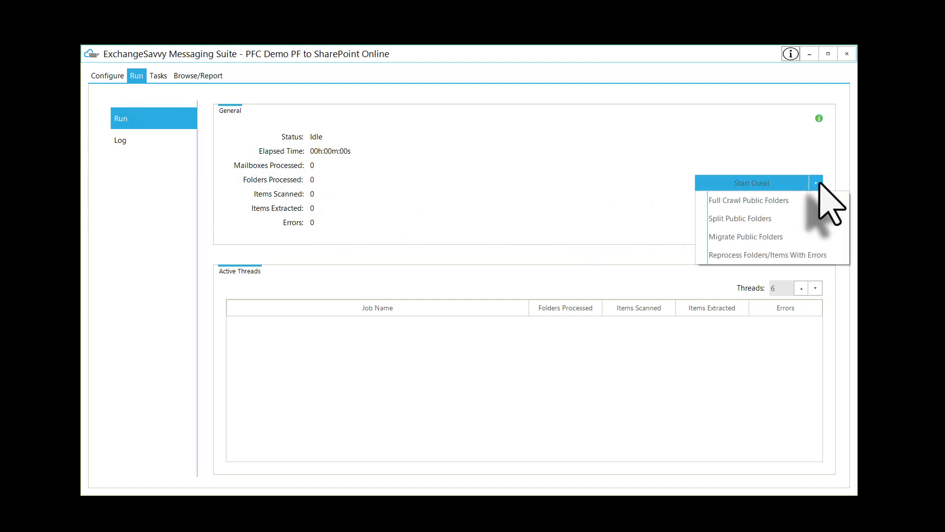
{"action": "left_click", "coordinate": [799, 216]}
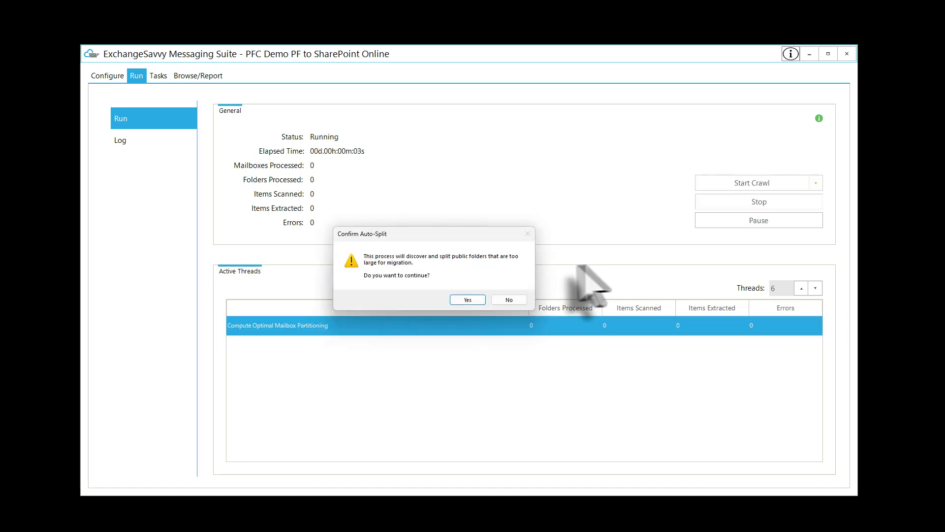
{"action": "left_click", "coordinate": [467, 299]}
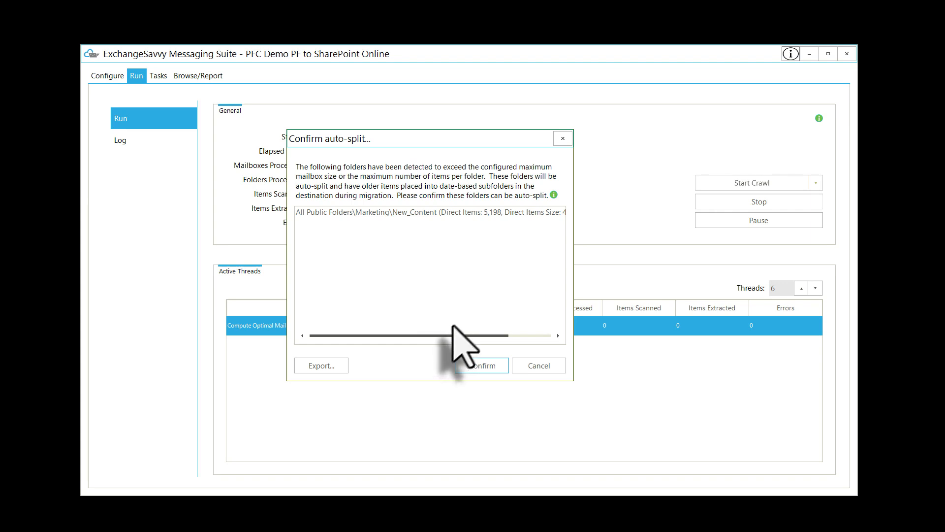
{"action": "left_click_drag", "start_coordinate": [444, 335], "coordinate": [508, 336]}
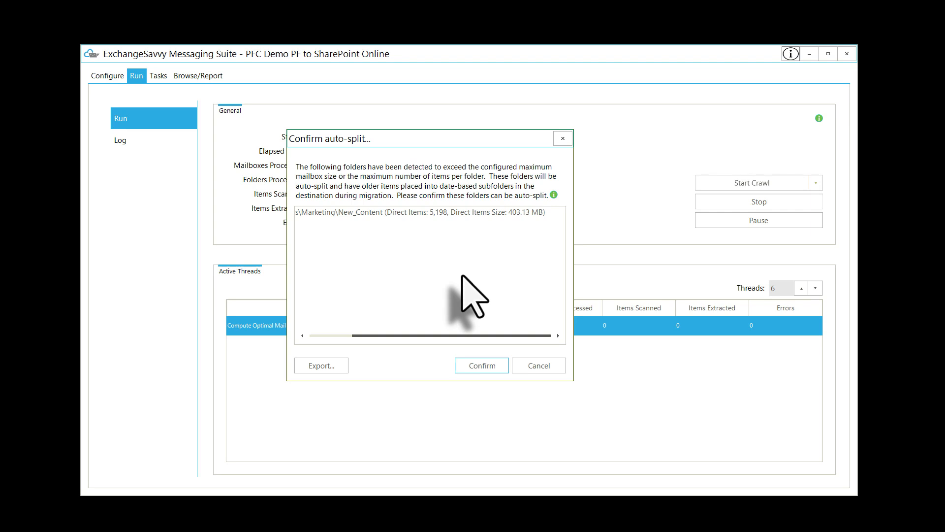
{"action": "left_click", "coordinate": [487, 364]}
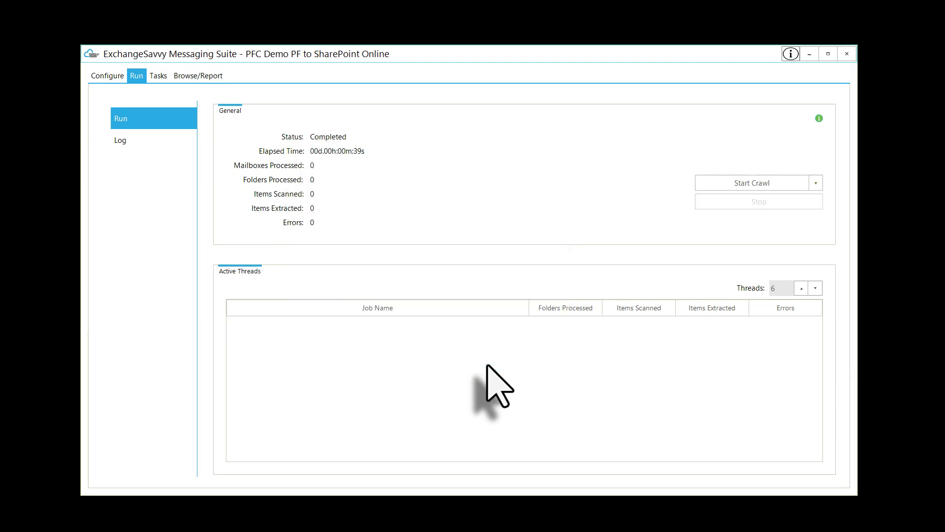
Refresh the browse report and examine the date-based subfolder inside Marketing\New_Content.
{"action": "left_click", "coordinate": [198, 75]}
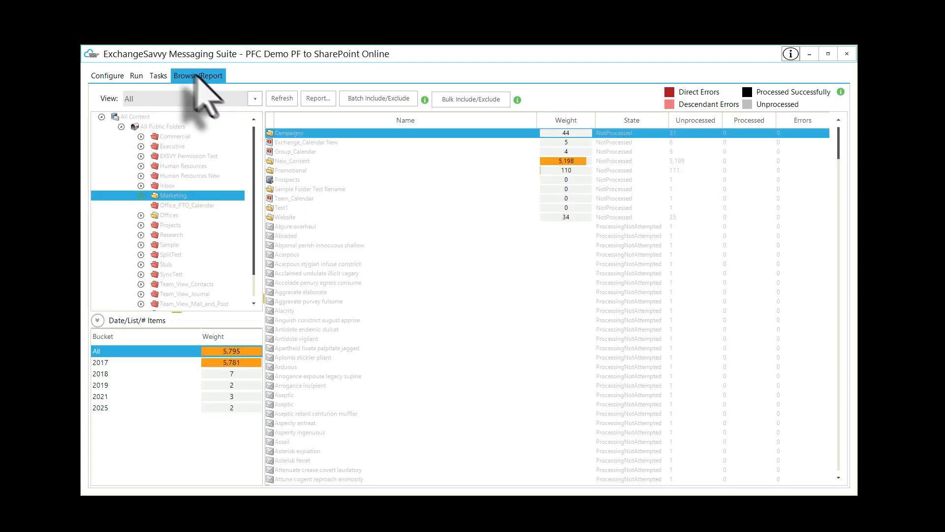
{"action": "left_click", "coordinate": [283, 98]}
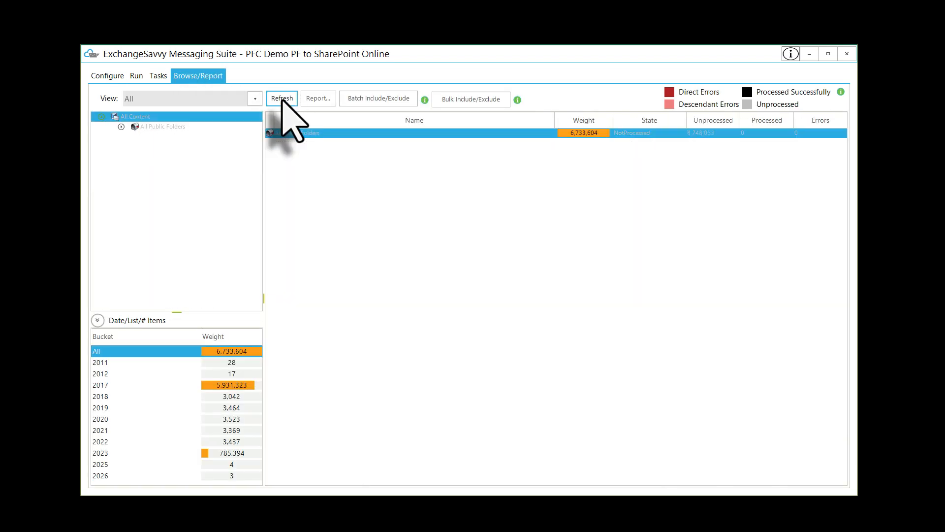
{"action": "left_click", "coordinate": [121, 127]}
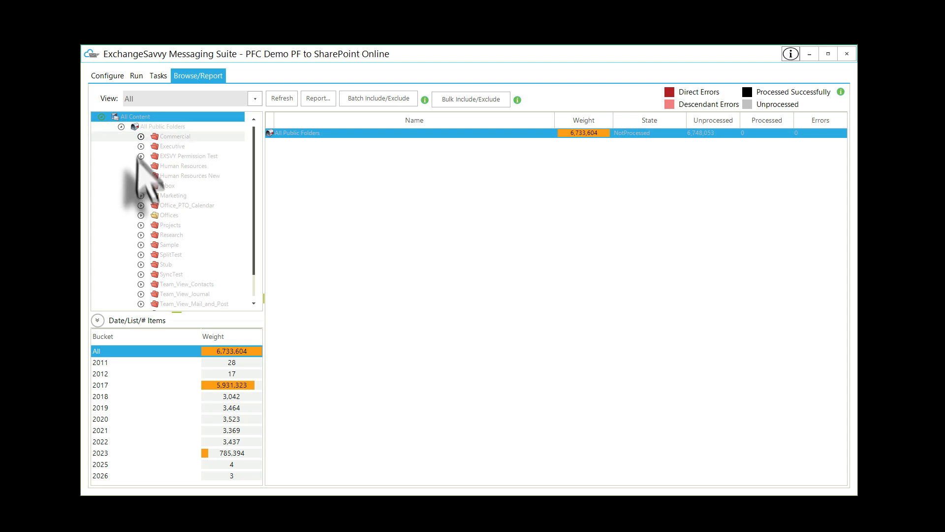
{"action": "left_click", "coordinate": [140, 195]}
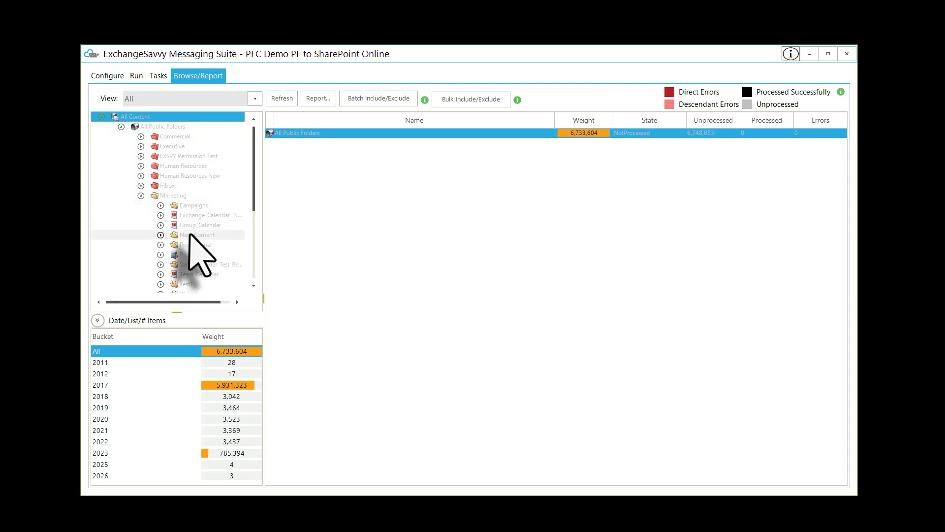
{"action": "left_click", "coordinate": [161, 236]}
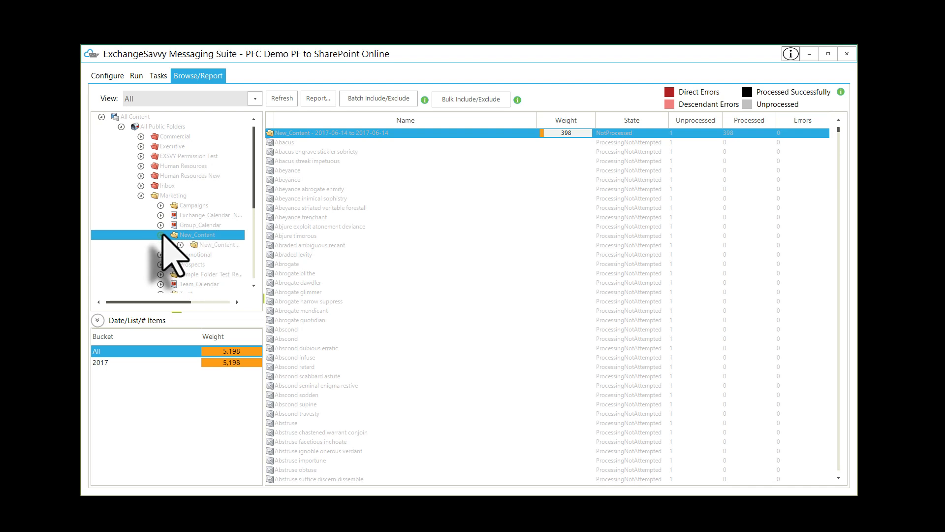
{"action": "left_click", "coordinate": [161, 235]}
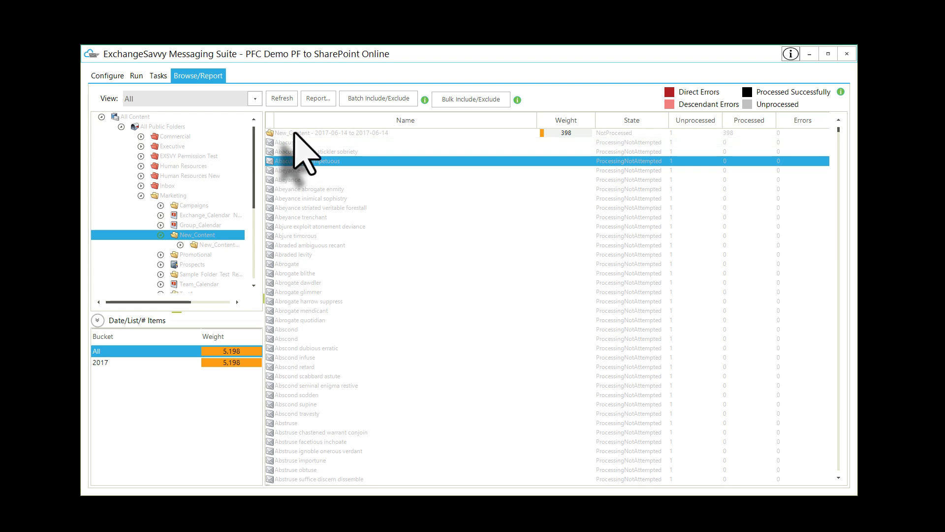
{"action": "left_click", "coordinate": [351, 133]}
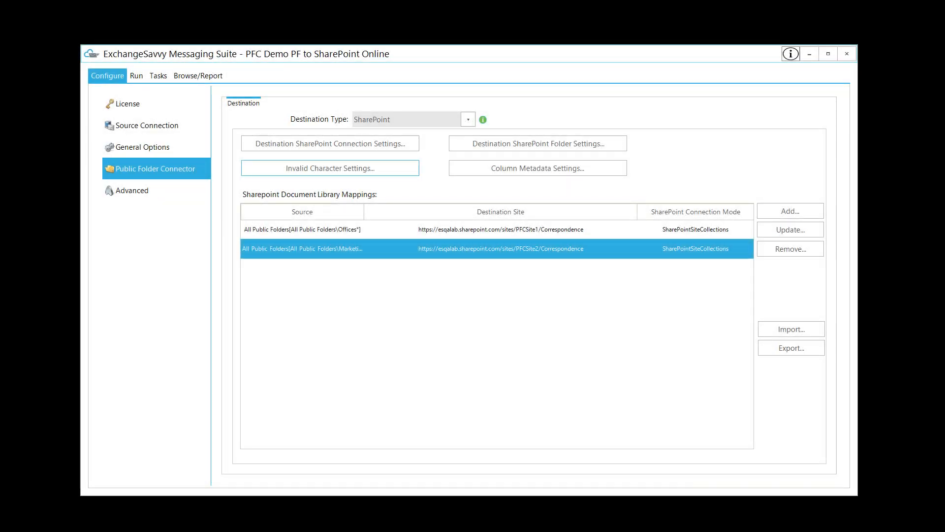
Restore the default invalid character mappings, check the replacements for '#' and '%', and accept the settings.
{"action": "left_click", "coordinate": [397, 172]}
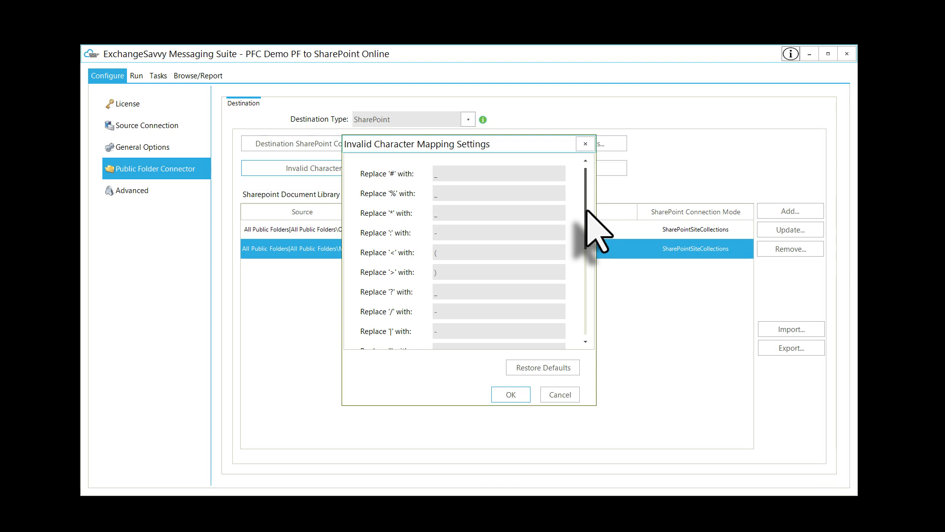
{"action": "left_click", "coordinate": [543, 367]}
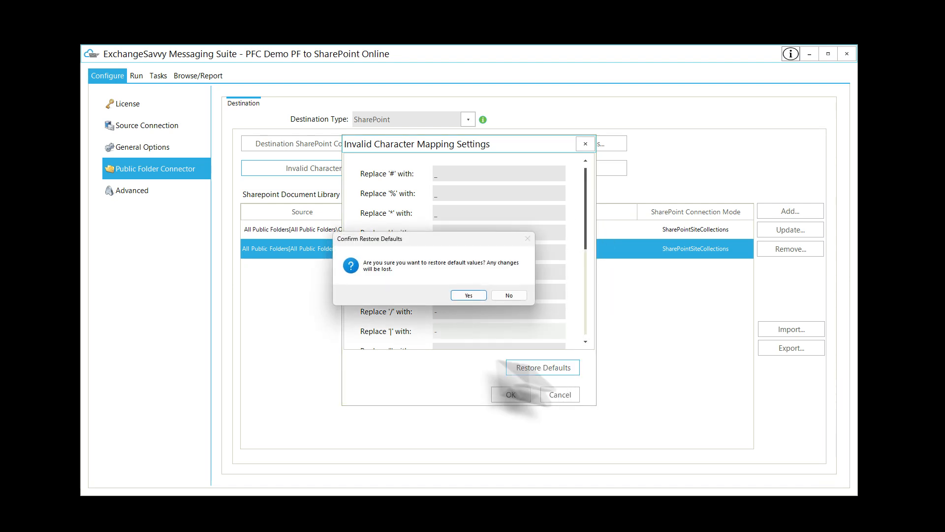
{"action": "left_click", "coordinate": [469, 296]}
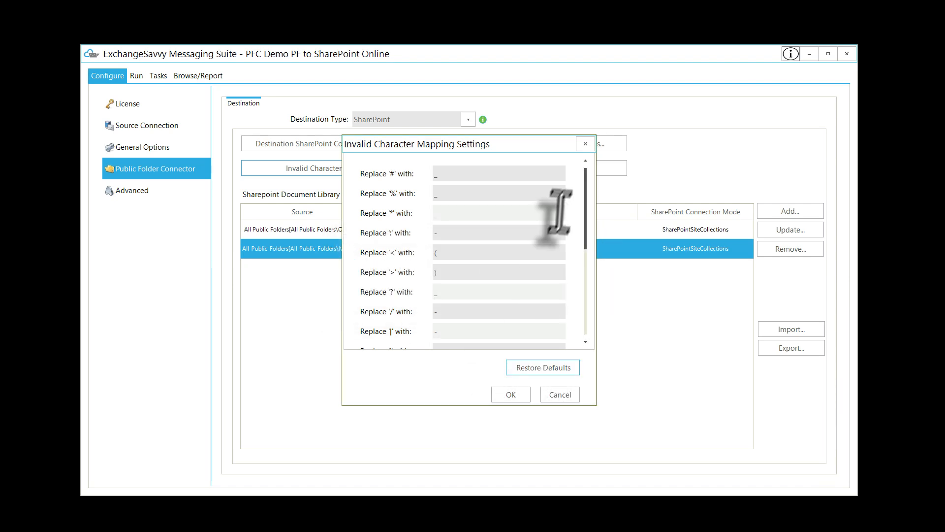
{"action": "left_click", "coordinate": [437, 173]}
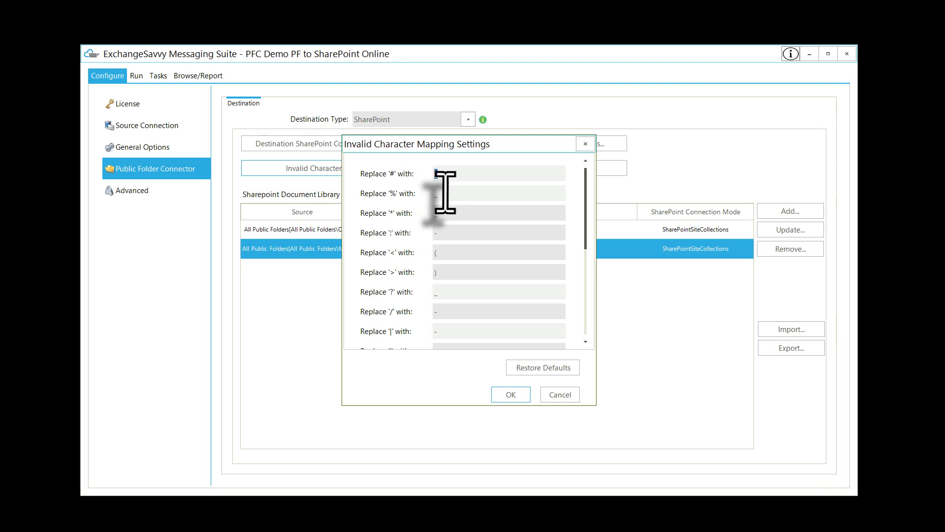
{"action": "left_click", "coordinate": [439, 193]}
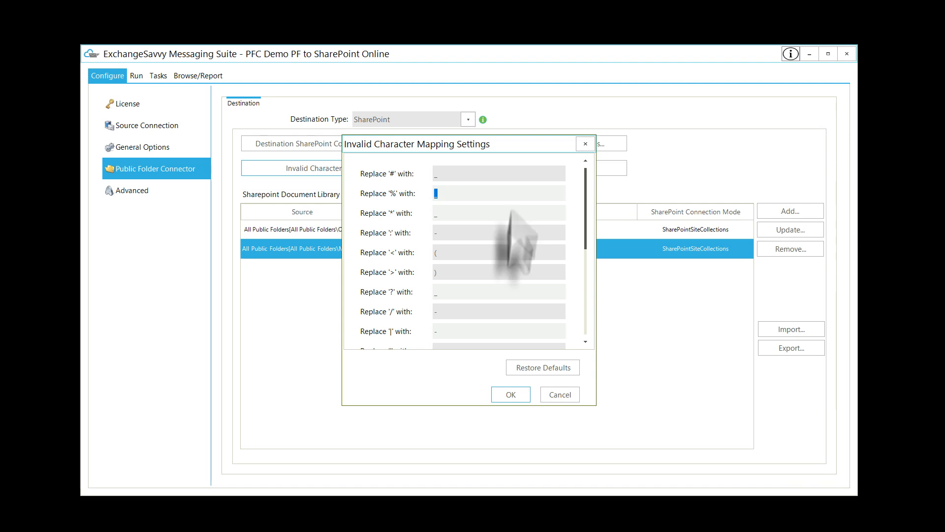
{"action": "left_click", "coordinate": [509, 393]}
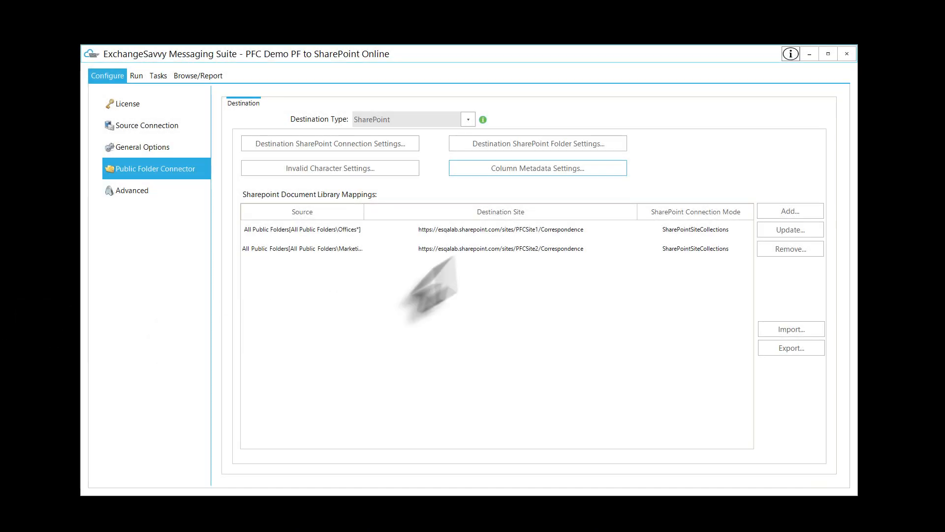
Open the column metadata settings of the SharePoint destination.
{"action": "left_click", "coordinate": [589, 168]}
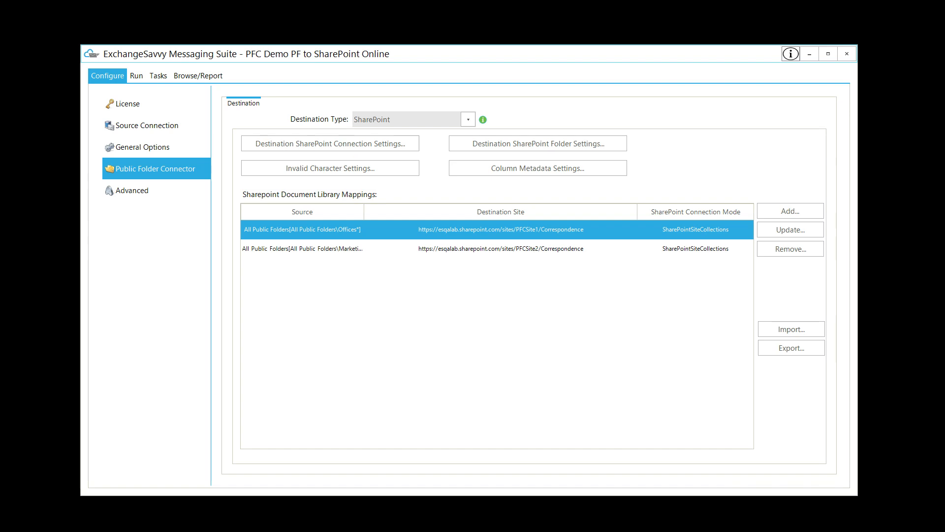
Open the Offices document library mapping and examine the site and library parts of its destination site URL.
{"action": "double_click", "coordinate": [606, 231]}
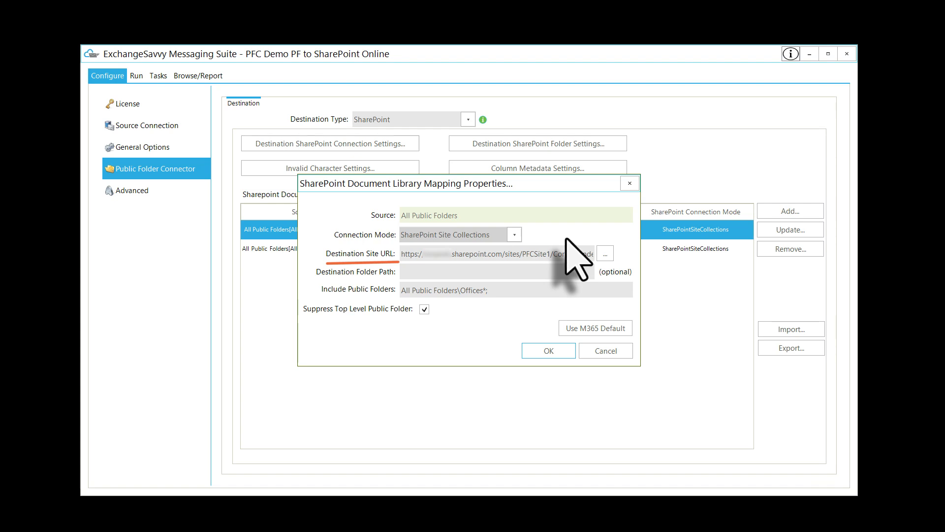
{"action": "left_click_drag", "start_coordinate": [523, 253], "coordinate": [549, 276]}
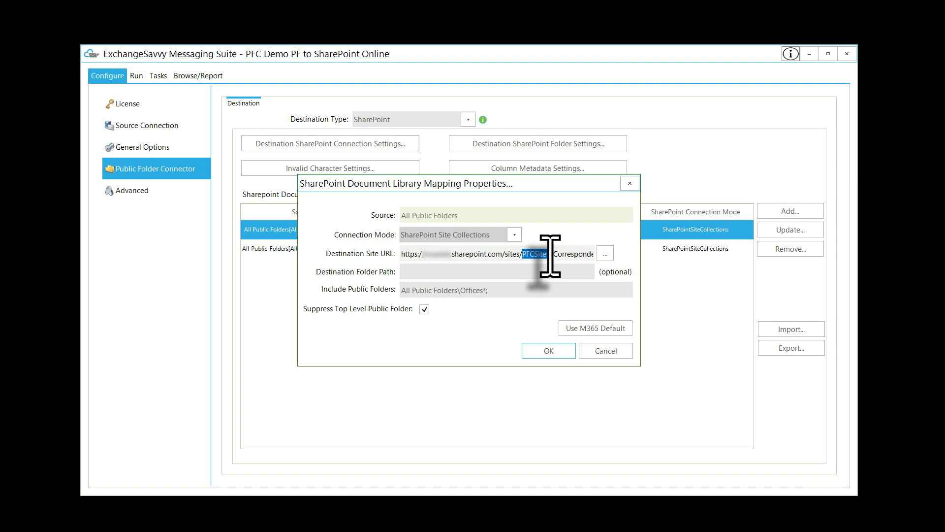
{"action": "left_click_drag", "start_coordinate": [550, 256], "coordinate": [600, 253]}
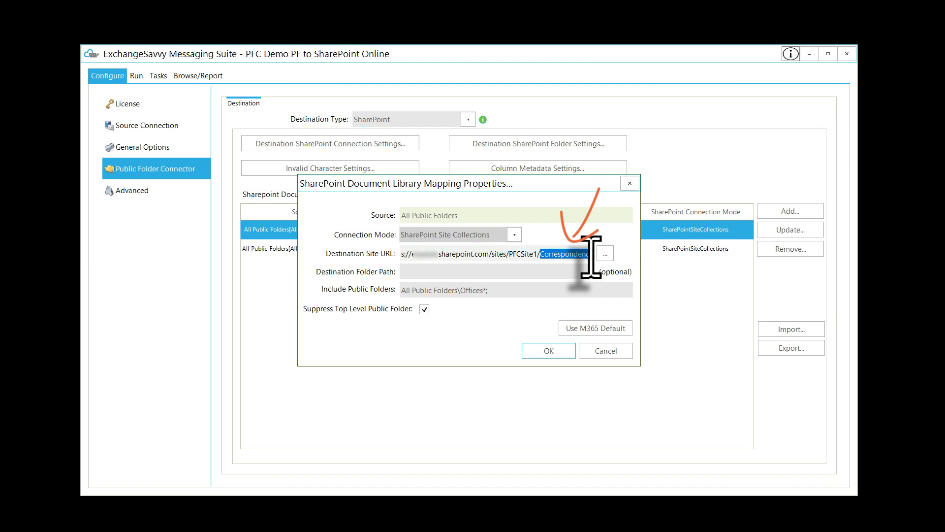
Examine the optional destination folder path, the Correspondence library in the site URL, and the wildcard in the included public folders.
{"action": "left_click", "coordinate": [406, 272]}
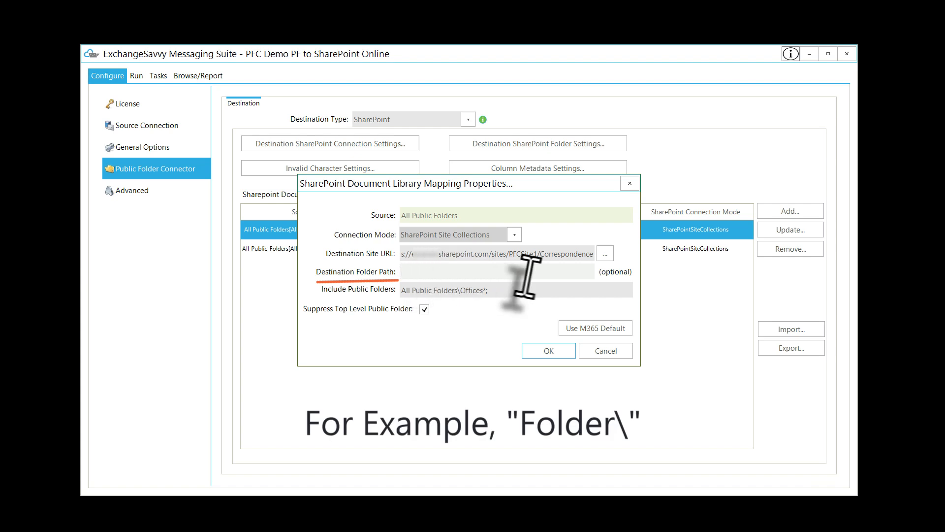
{"action": "left_click_drag", "start_coordinate": [540, 254], "coordinate": [593, 254]}
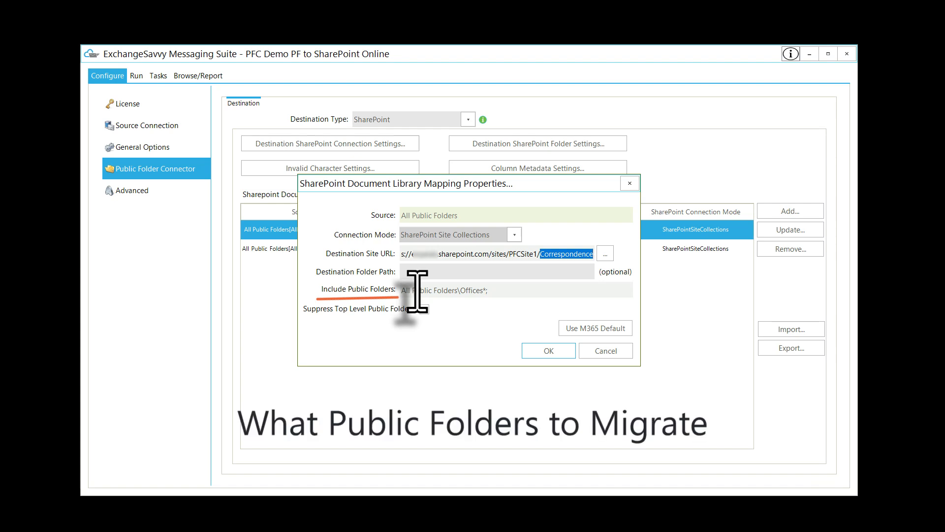
{"action": "left_click", "coordinate": [483, 290]}
{"action": "type", "text": "*"}
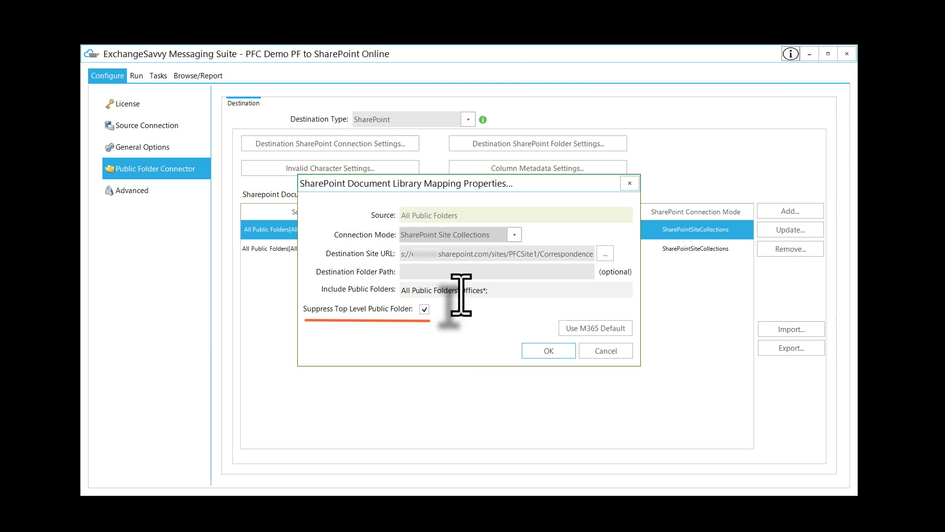
Examine the top-level Offices folder name in the included public folders alongside the Suppress Top Level Public Folder option.
{"action": "left_click_drag", "start_coordinate": [460, 290], "coordinate": [483, 290]}
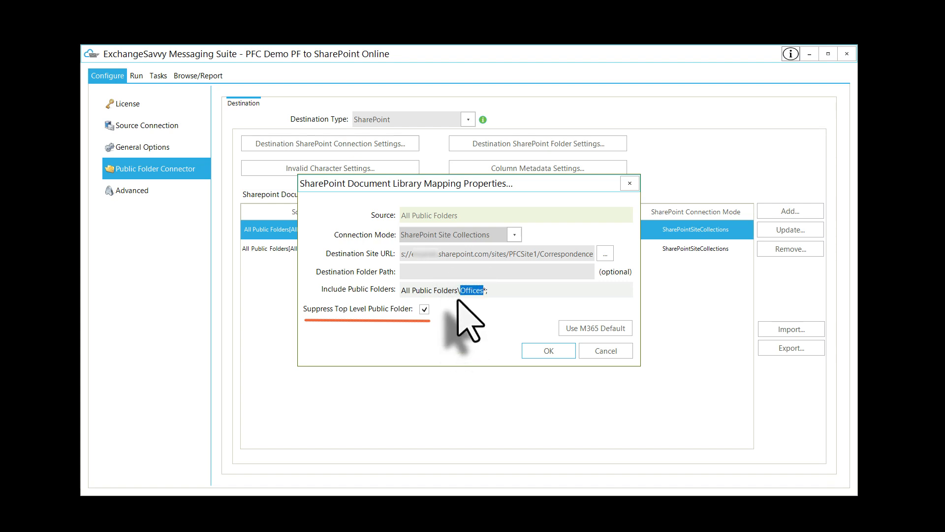
{"action": "left_click", "coordinate": [463, 295]}
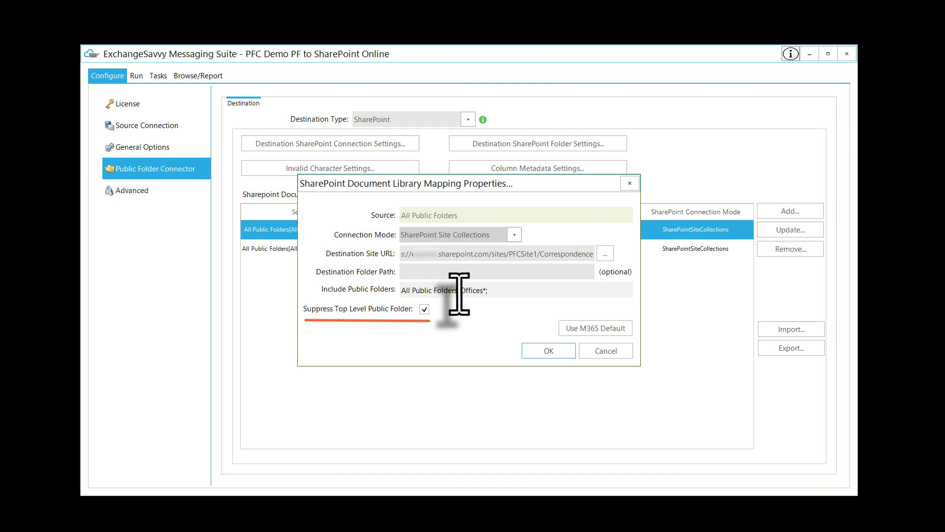
{"action": "left_click_drag", "start_coordinate": [460, 294], "coordinate": [483, 294]}
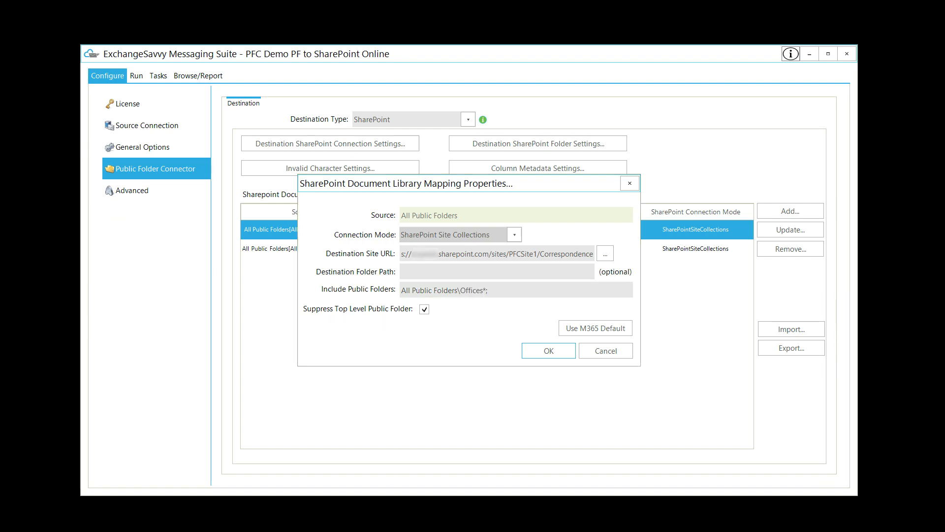
{"action": "left_click", "coordinate": [461, 292]}
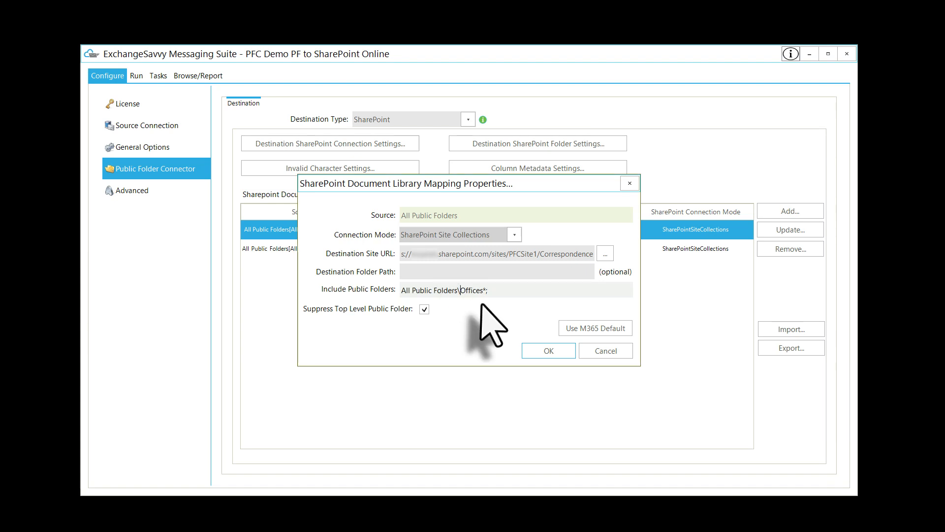
Extend the included Offices path with the example \Folder1\Folder2\Folder3 to examine its folder levels, and remove that extension.
{"action": "left_click", "coordinate": [483, 292]}
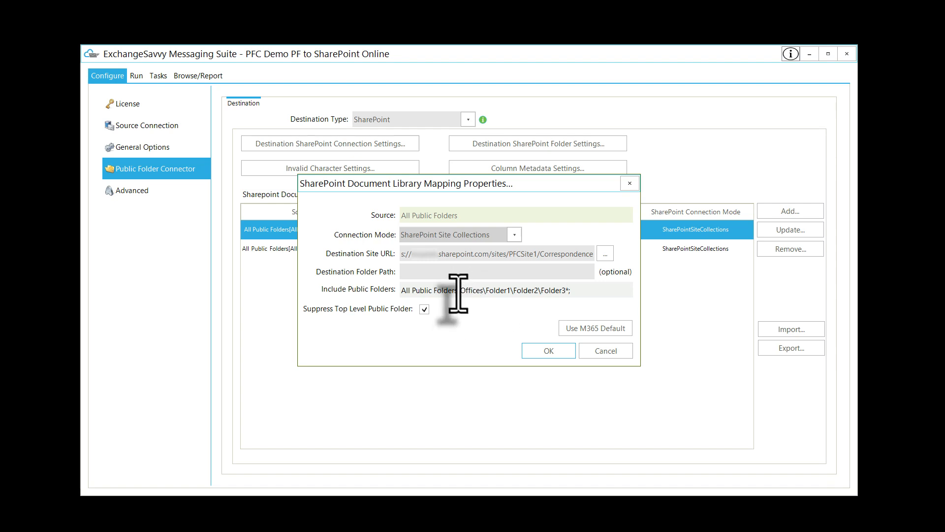
{"action": "left_click_drag", "start_coordinate": [458, 291], "coordinate": [566, 296]}
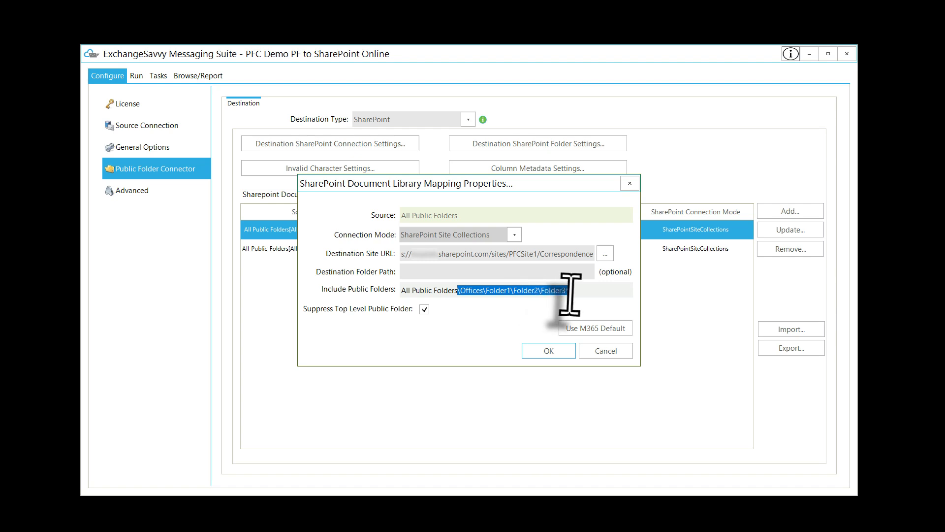
{"action": "left_click", "coordinate": [467, 291]}
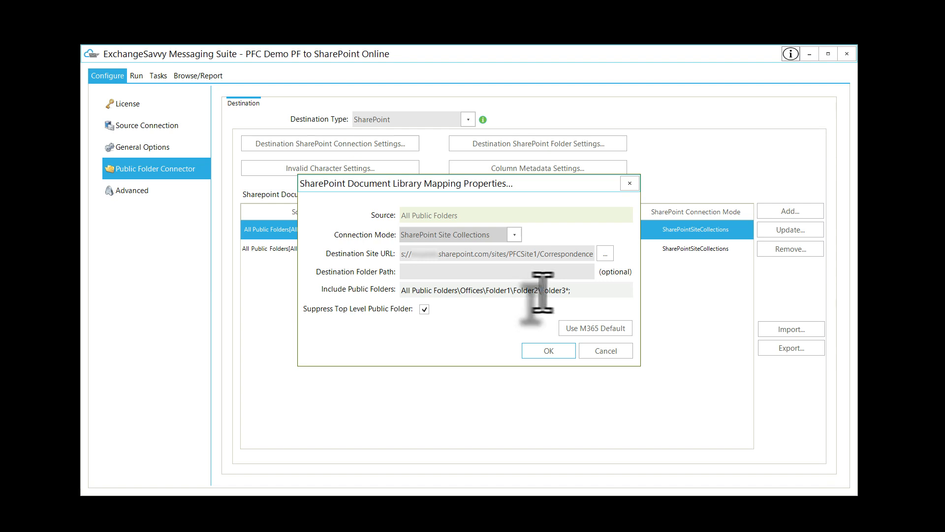
{"action": "left_click_drag", "start_coordinate": [541, 291], "coordinate": [566, 291]}
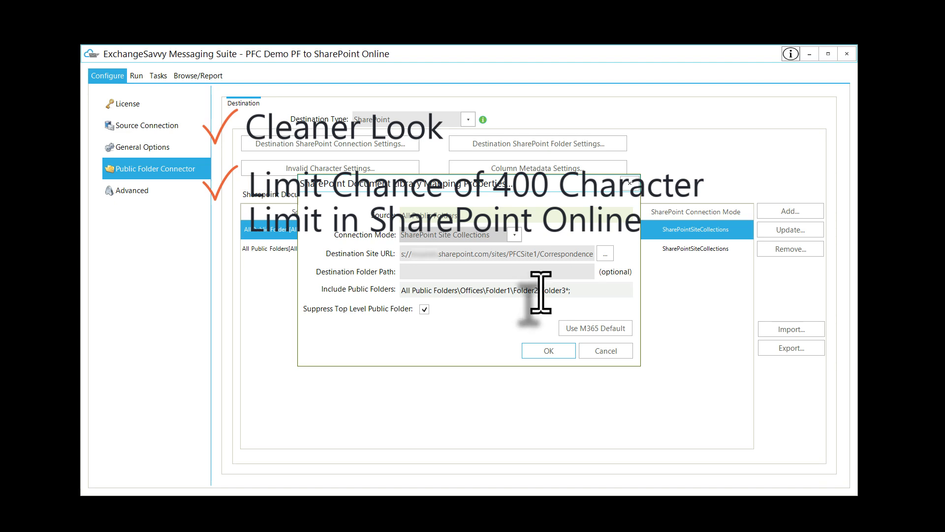
{"action": "left_click_drag", "start_coordinate": [541, 290], "coordinate": [456, 290]}
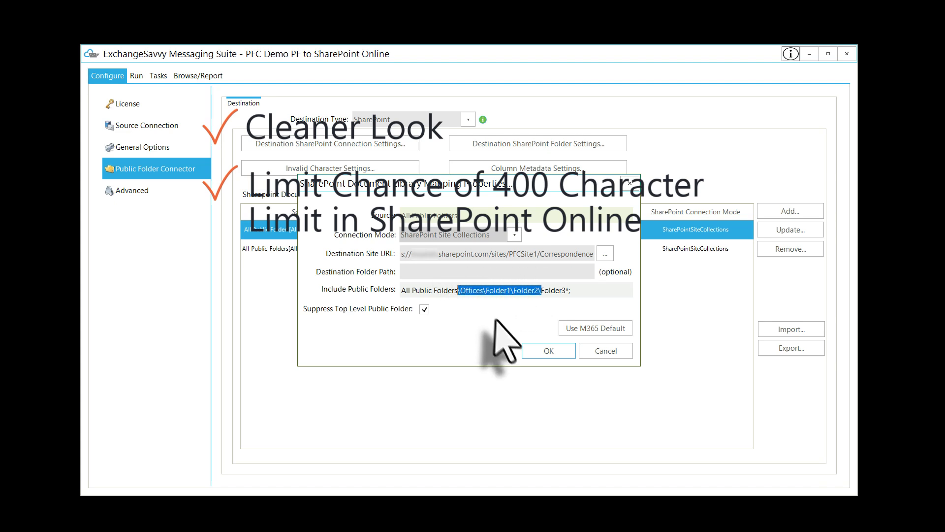
{"action": "left_click", "coordinate": [567, 291]}
{"action": "type", "text": "*"}
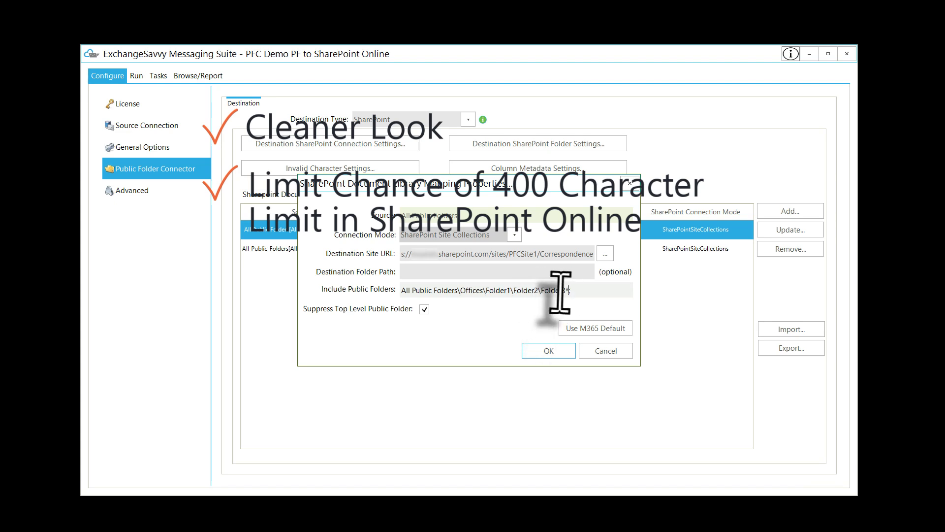
{"action": "left_click_drag", "start_coordinate": [565, 290], "coordinate": [483, 294]}
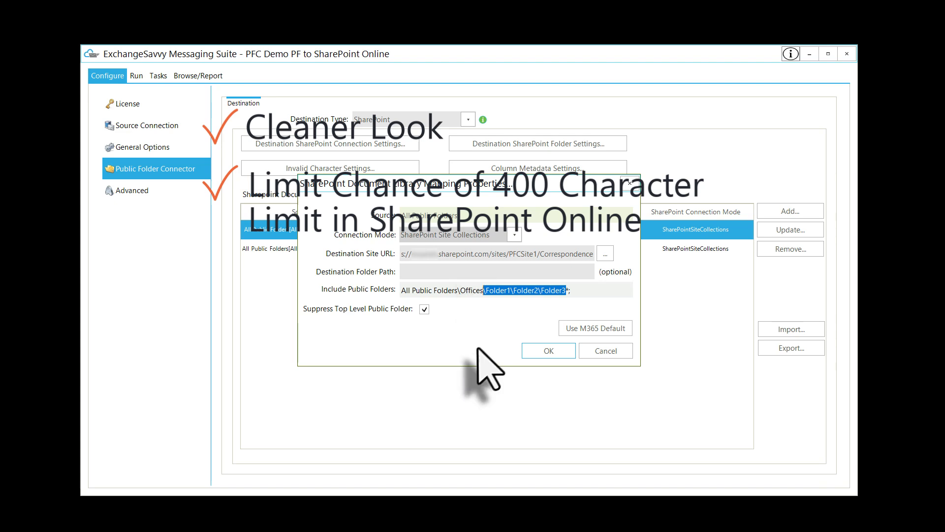
{"action": "key", "text": "BackSpace"}
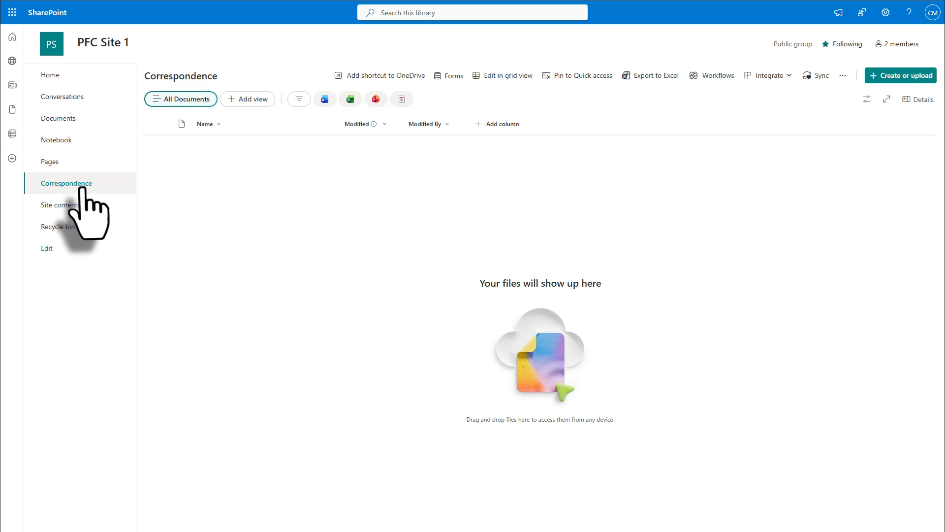
In SharePoint, view the Documents library of PFC Site 1 and return to its Correspondence library.
{"action": "left_click", "coordinate": [77, 121]}
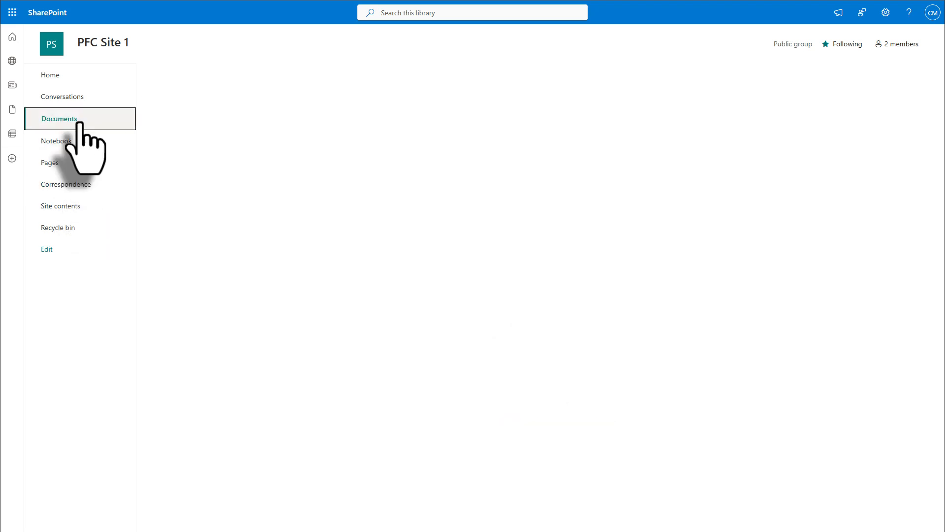
{"action": "left_click", "coordinate": [75, 187]}
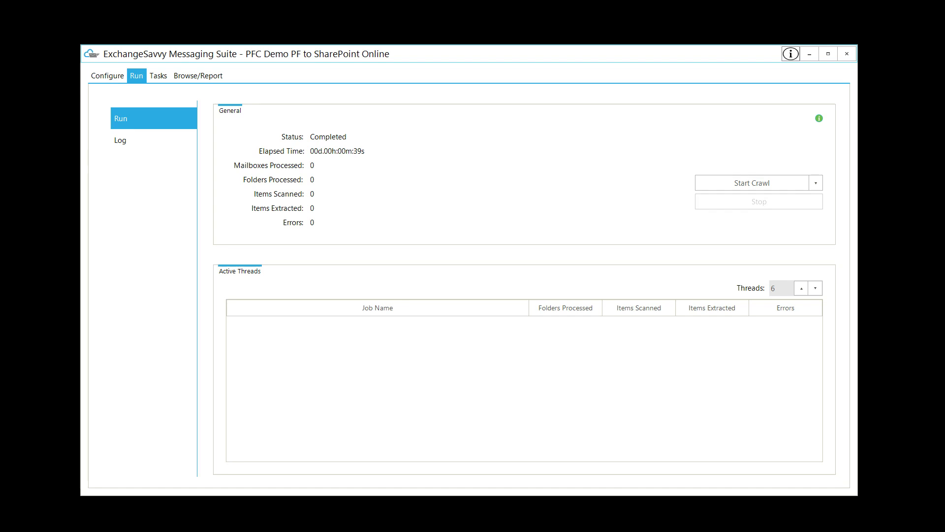
In ExchangeSavvy Messaging Suite, start the run that migrates the public folders.
{"action": "left_click", "coordinate": [815, 183]}
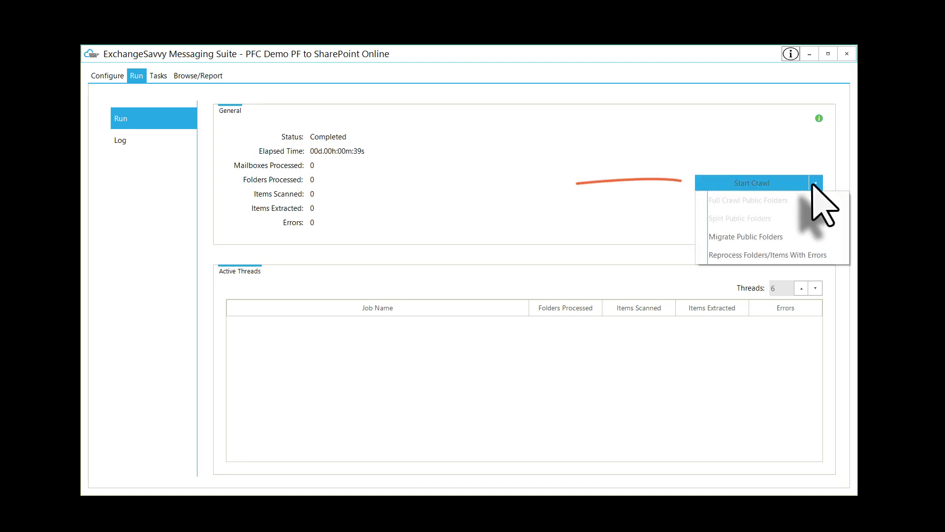
{"action": "left_click", "coordinate": [796, 239]}
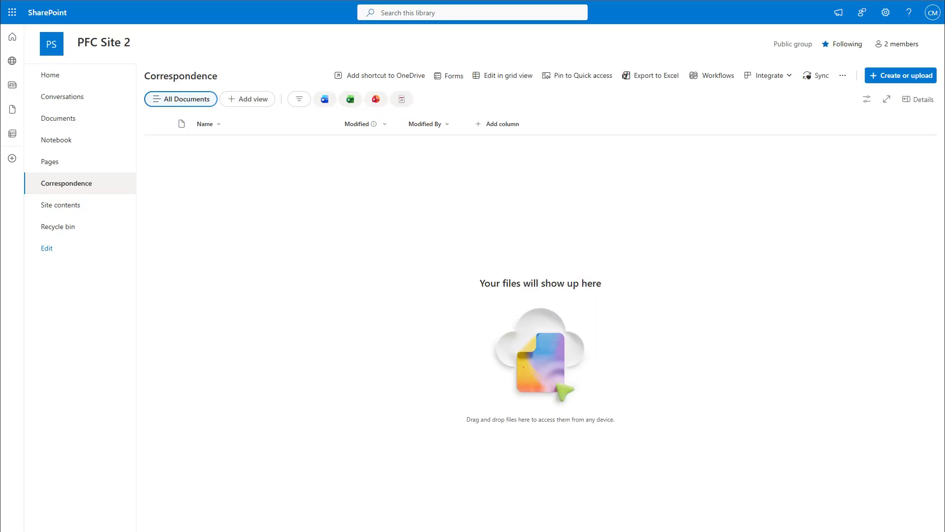
In SharePoint, refresh the Correspondence library of PFC Site 1 and open its Chicago folder.
{"action": "left_click", "coordinate": [316, 0]}
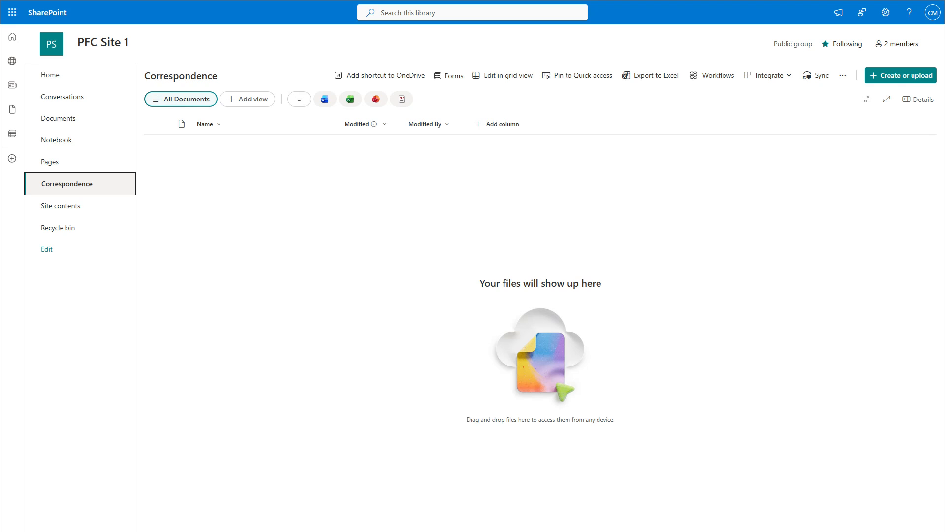
{"action": "key", "text": "F5"}
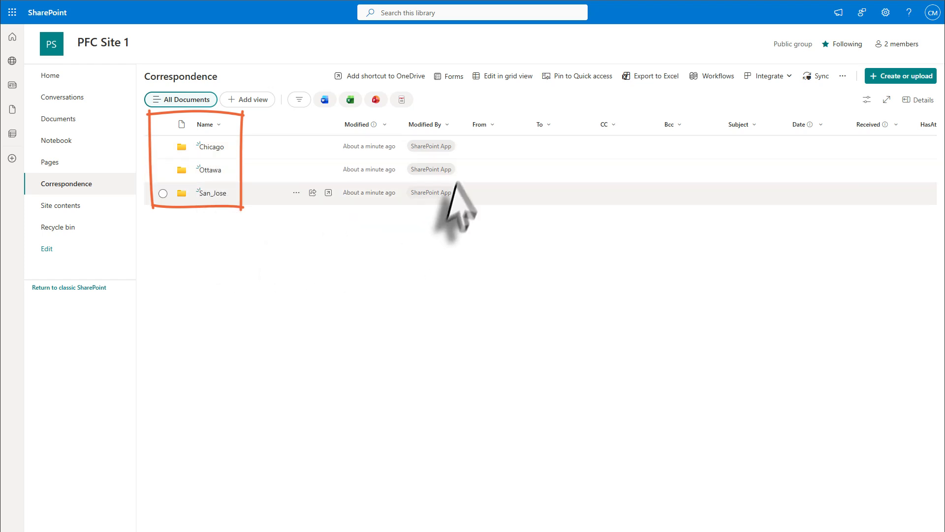
{"action": "left_click", "coordinate": [212, 147]}
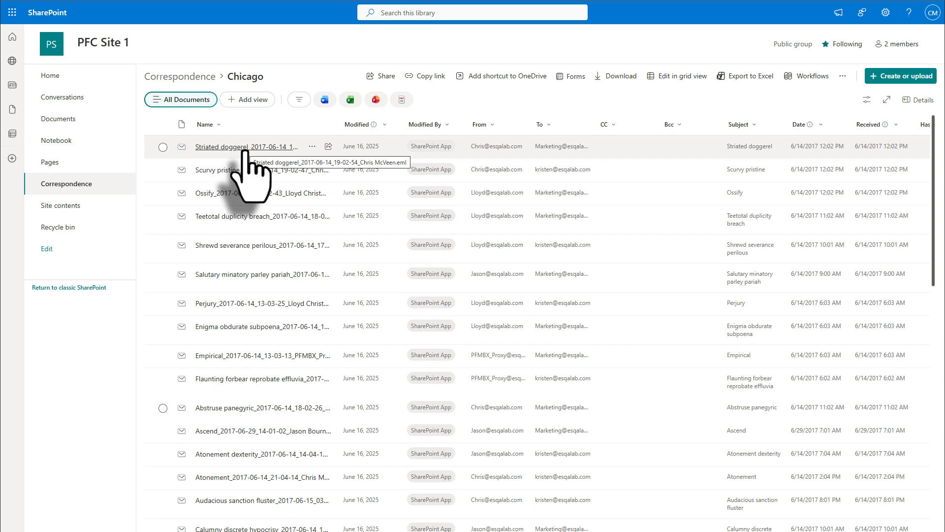
Widen the Name column in the Chicago folder to read the full names of the migrated email files.
{"action": "mouse_move", "coordinate": [244, 149]}
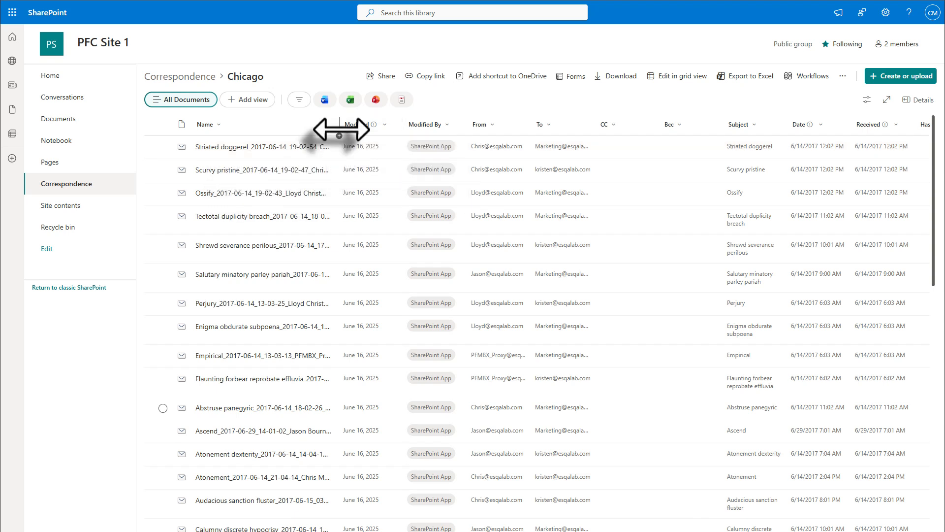
{"action": "left_click_drag", "start_coordinate": [340, 125], "coordinate": [408, 127]}
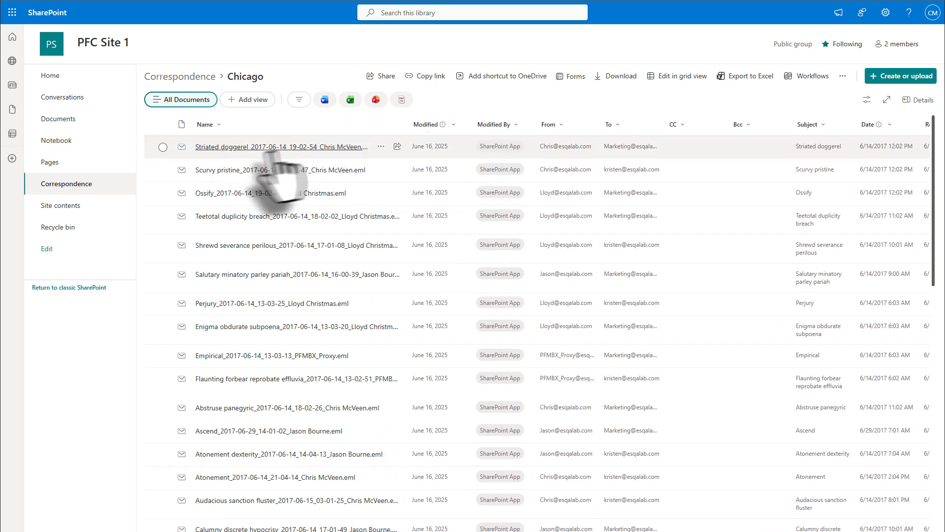
{"action": "mouse_move", "coordinate": [305, 153]}
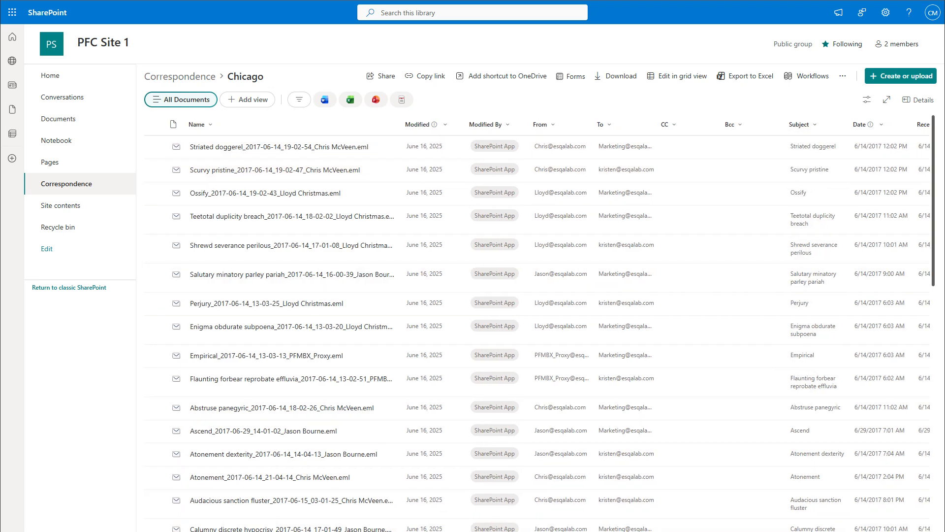
Examine the email metadata columns of the messages in the Chicago folder, from sender and recipient through Sensitivity.
{"action": "scroll", "coordinate": [721, 468], "scroll_direction": "right", "scroll_amount": 5}
{"action": "scroll", "coordinate": [550, 325], "scroll_direction": "right", "scroll_amount": 3}
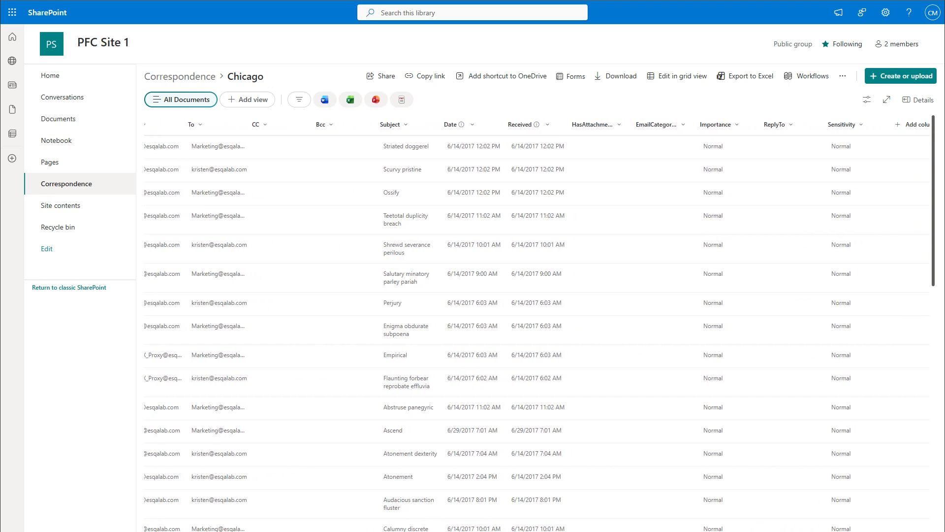
{"action": "scroll", "coordinate": [537, 325], "scroll_direction": "left", "scroll_amount": 3}
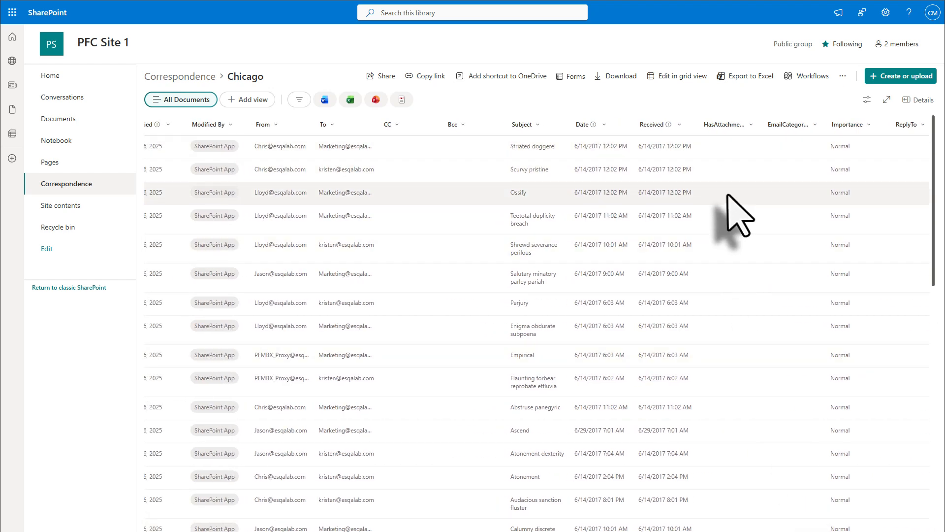
{"action": "scroll", "coordinate": [741, 428], "scroll_direction": "down", "scroll_amount": 10}
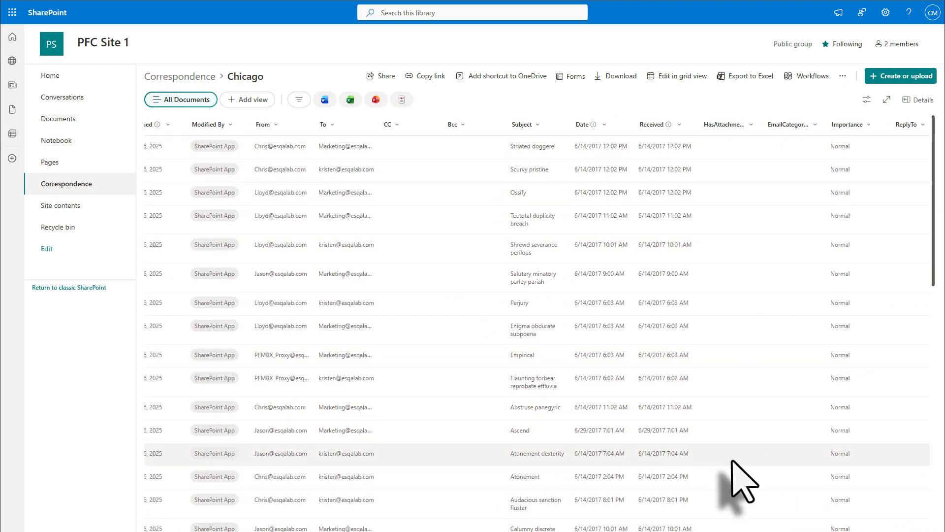
{"action": "scroll", "coordinate": [744, 480], "scroll_direction": "up", "scroll_amount": 10}
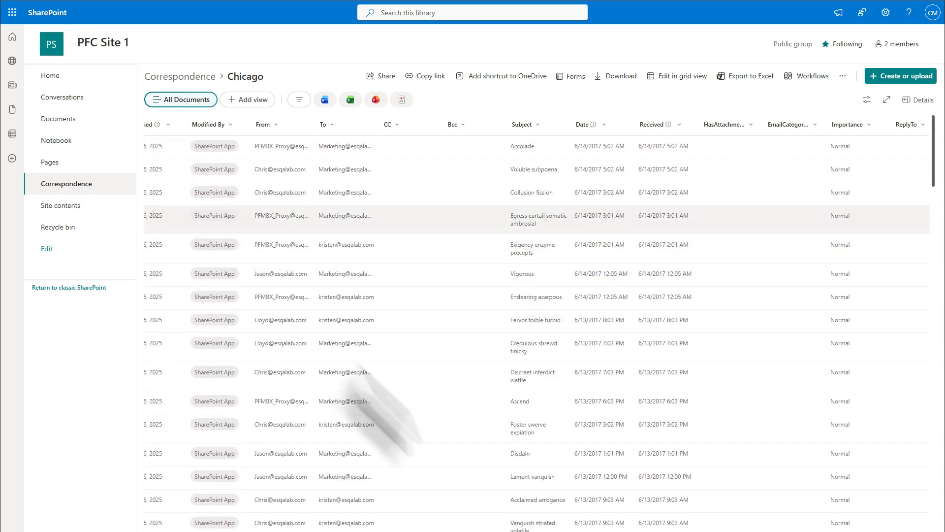
{"action": "scroll", "coordinate": [537, 325], "scroll_direction": "left", "scroll_amount": 6}
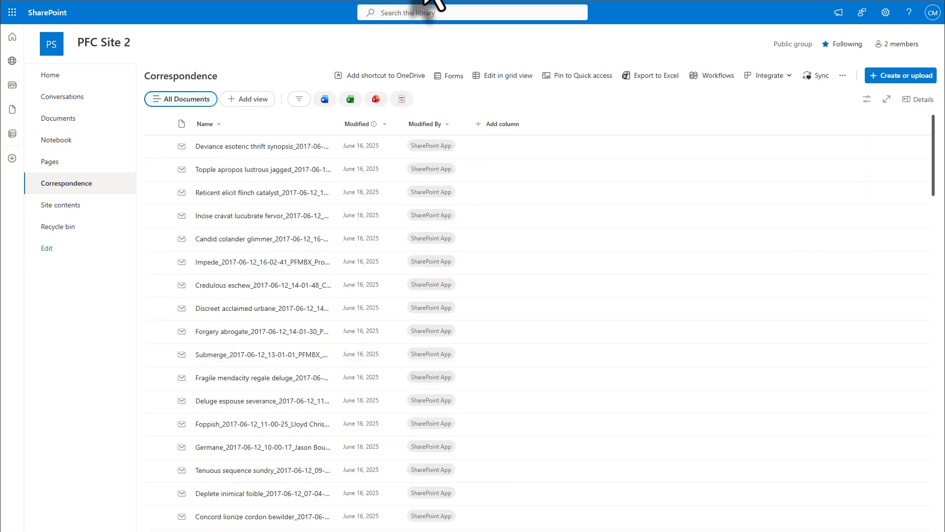
Refresh the Correspondence library of PFC Site 2 and examine the email metadata columns of its migrated messages.
{"action": "left_click", "coordinate": [45, 0]}
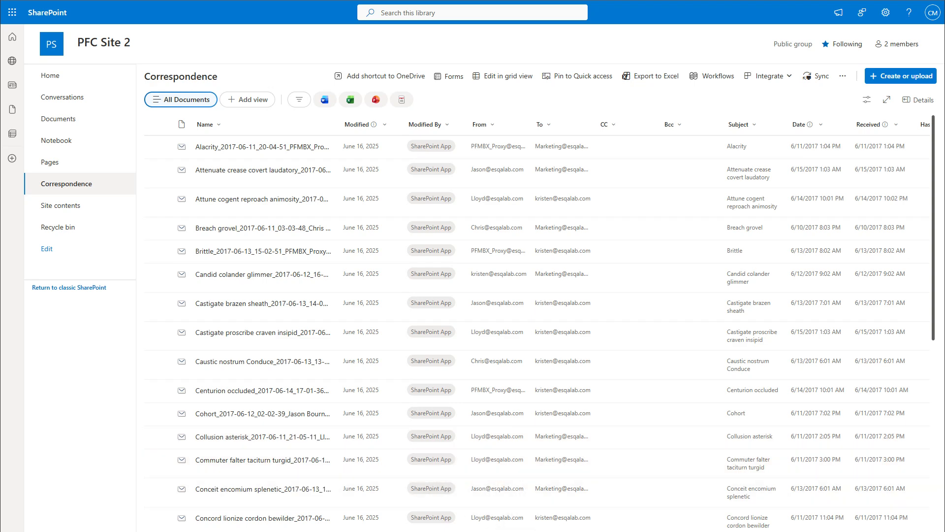
{"action": "scroll", "coordinate": [537, 325], "scroll_direction": "right", "scroll_amount": 7}
{"action": "scroll", "coordinate": [537, 325], "scroll_direction": "left", "scroll_amount": 3}
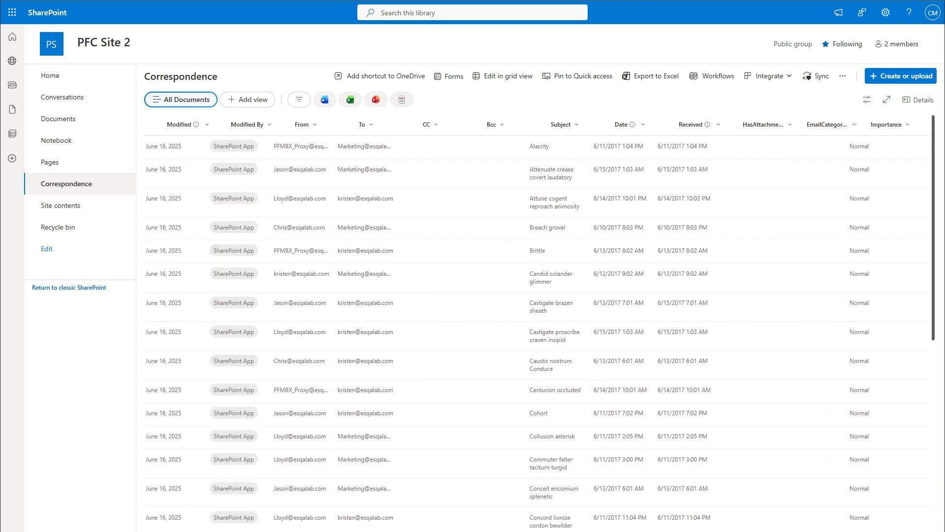
{"action": "scroll", "coordinate": [537, 325], "scroll_direction": "left", "scroll_amount": 3}
{"action": "scroll", "coordinate": [537, 325], "scroll_direction": "right", "scroll_amount": 5}
{"action": "scroll", "coordinate": [670, 408], "scroll_direction": "down", "scroll_amount": 8}
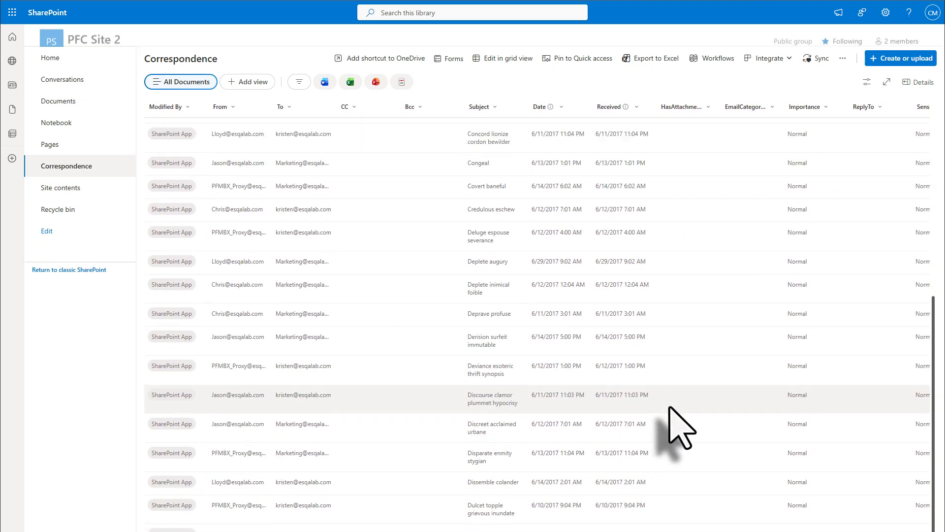
{"action": "scroll", "coordinate": [671, 419], "scroll_direction": "up", "scroll_amount": 6}
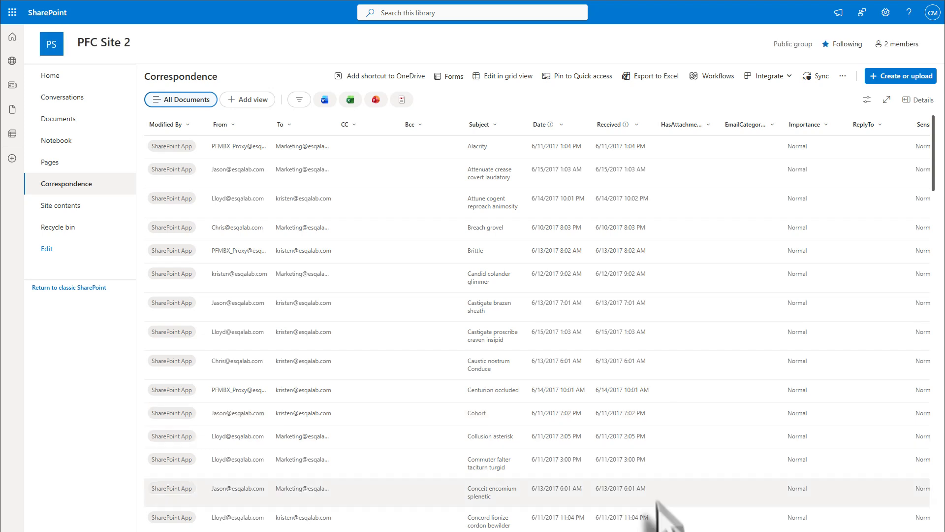
{"action": "scroll", "coordinate": [537, 325], "scroll_direction": "right", "scroll_amount": 3}
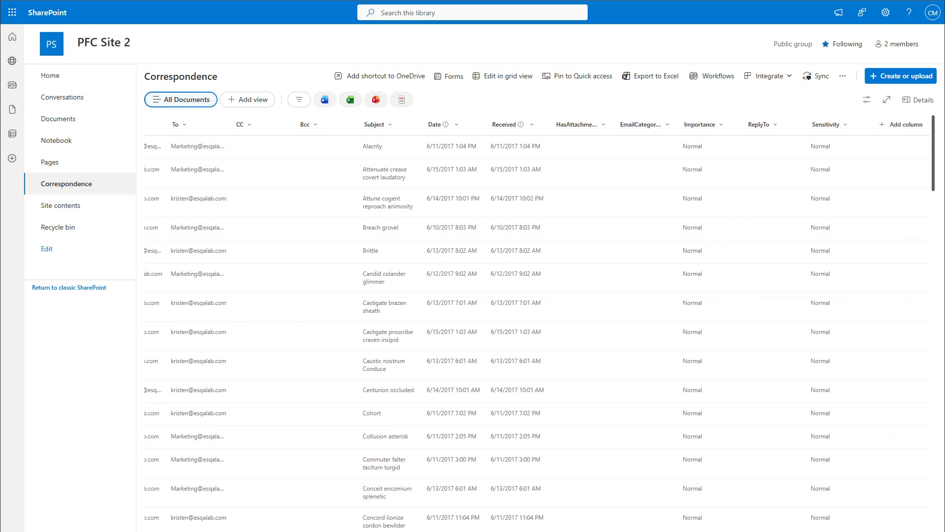
Switch to ExchangeSavvy Messaging Suite and start a crawl that reprocesses the folders and items with errors.
{"action": "scroll", "coordinate": [537, 325], "scroll_direction": "left", "scroll_amount": 10}
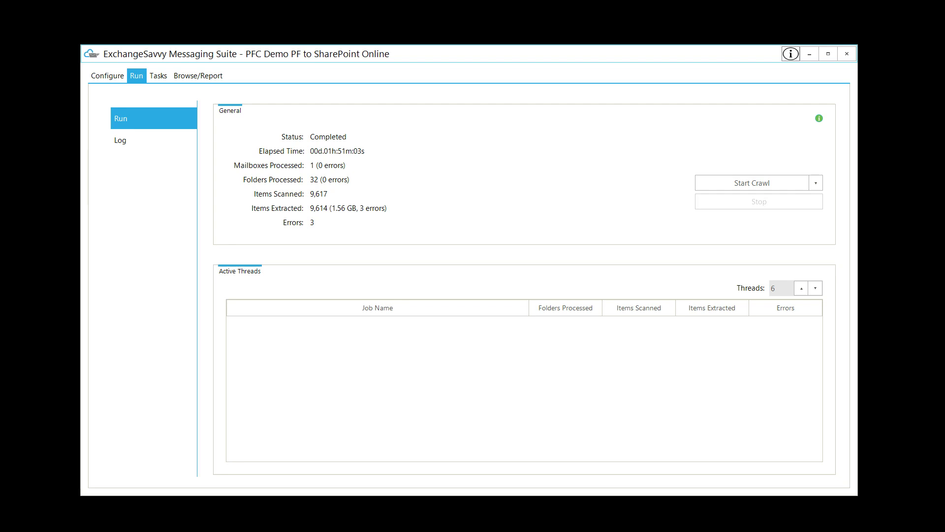
{"action": "left_click", "coordinate": [816, 183]}
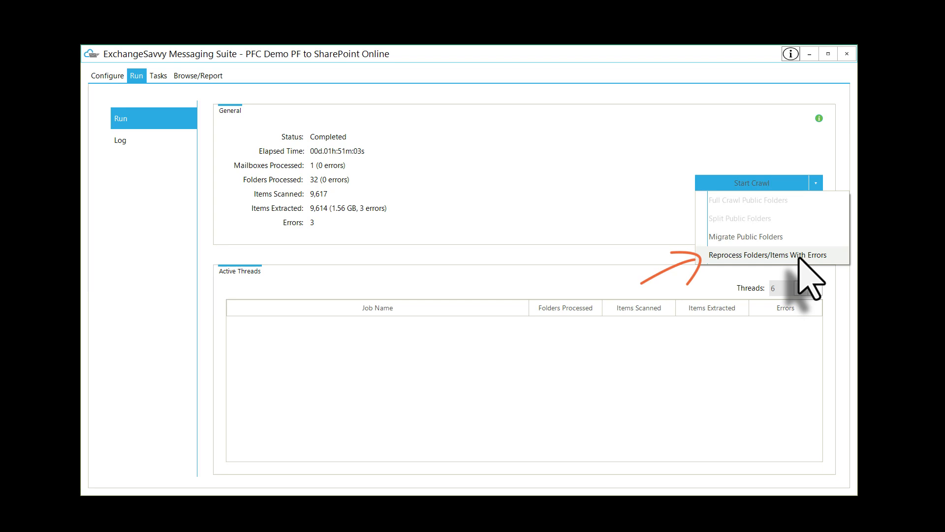
{"action": "left_click", "coordinate": [781, 257]}
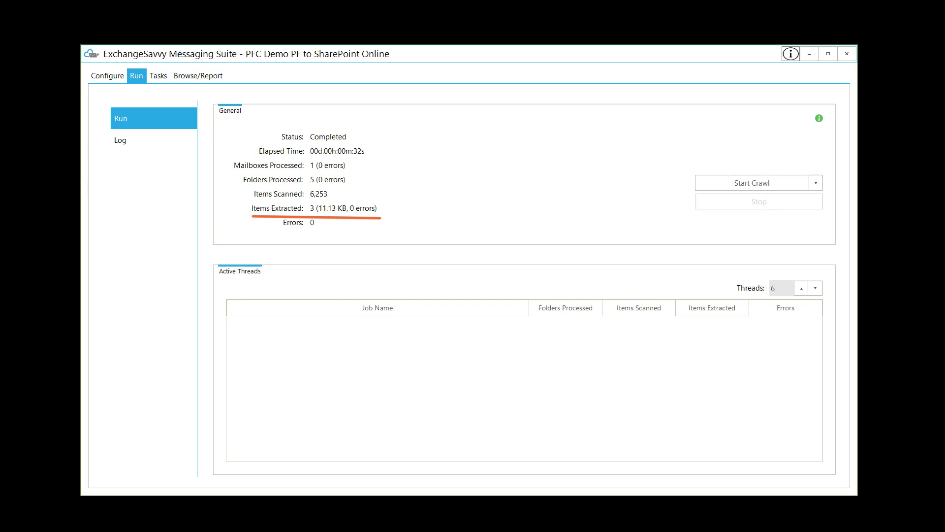
Browse the public folder report down to the Marketing folder and list the processing state of its contents.
{"action": "left_click", "coordinate": [213, 75]}
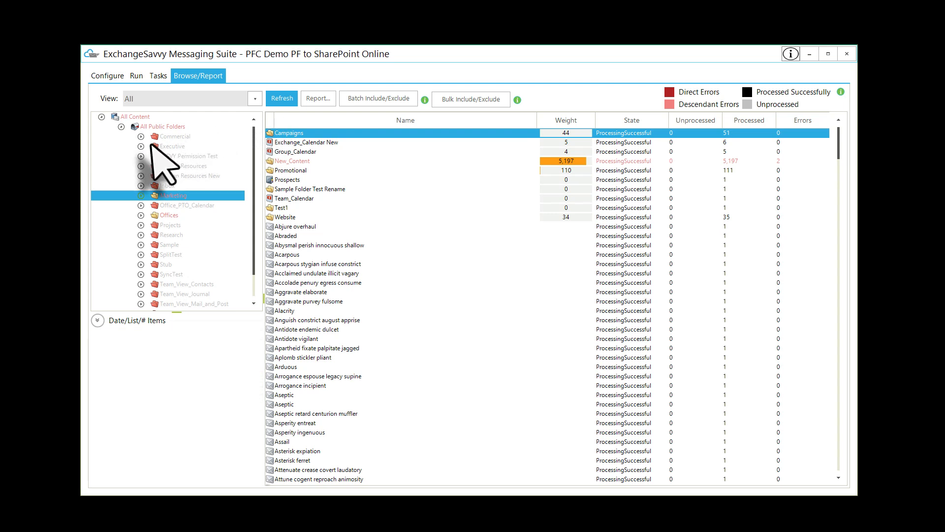
{"action": "left_click", "coordinate": [121, 127]}
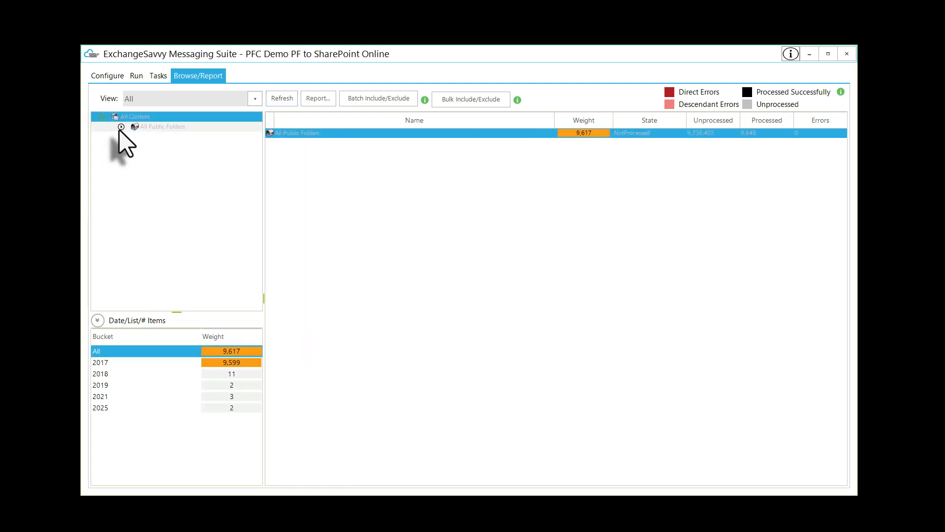
{"action": "left_click", "coordinate": [122, 127]}
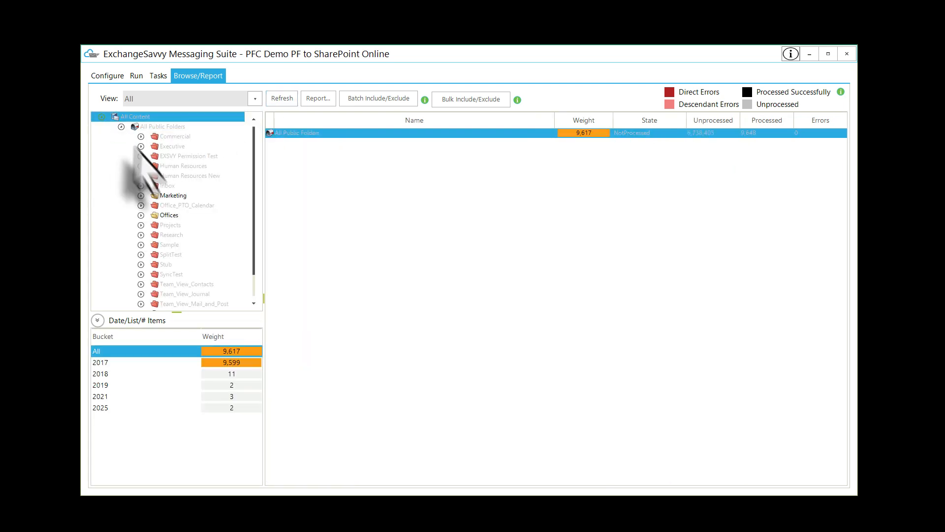
{"action": "left_click", "coordinate": [178, 197]}
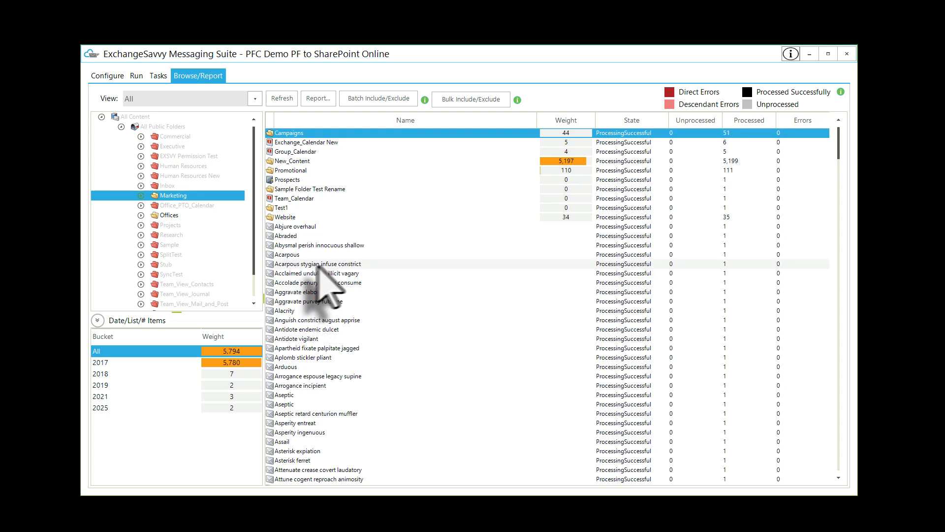
Examine the general properties and chain of custody of the "Aggravate elaborate" item, and close its properties.
{"action": "double_click", "coordinate": [326, 293]}
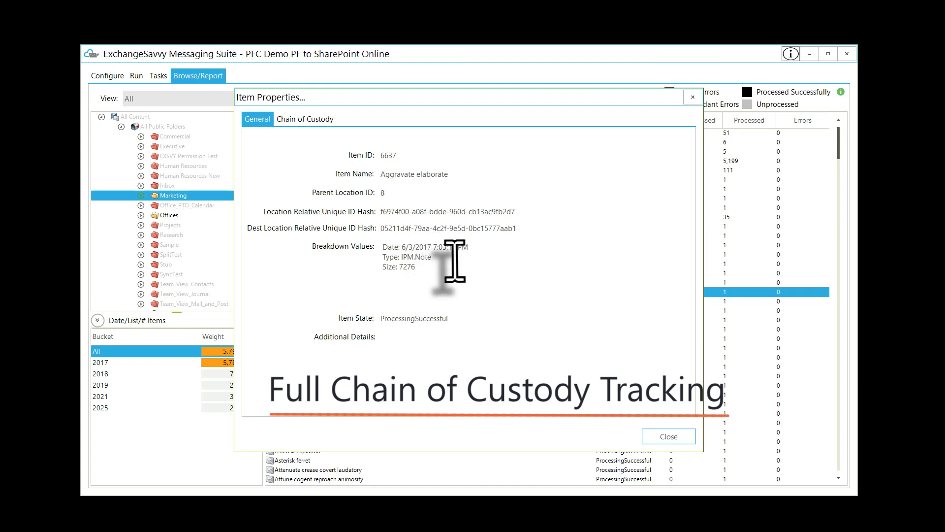
{"action": "left_click", "coordinate": [306, 120]}
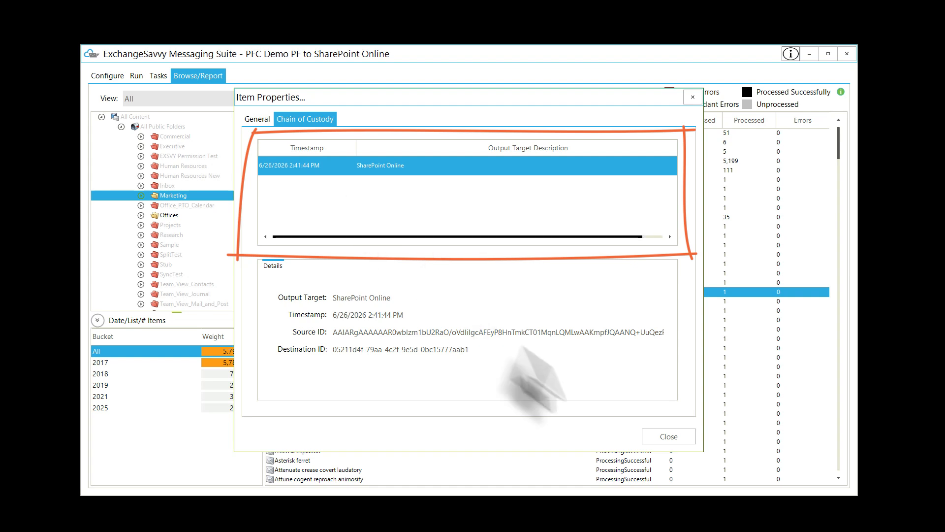
{"action": "left_click", "coordinate": [668, 437]}
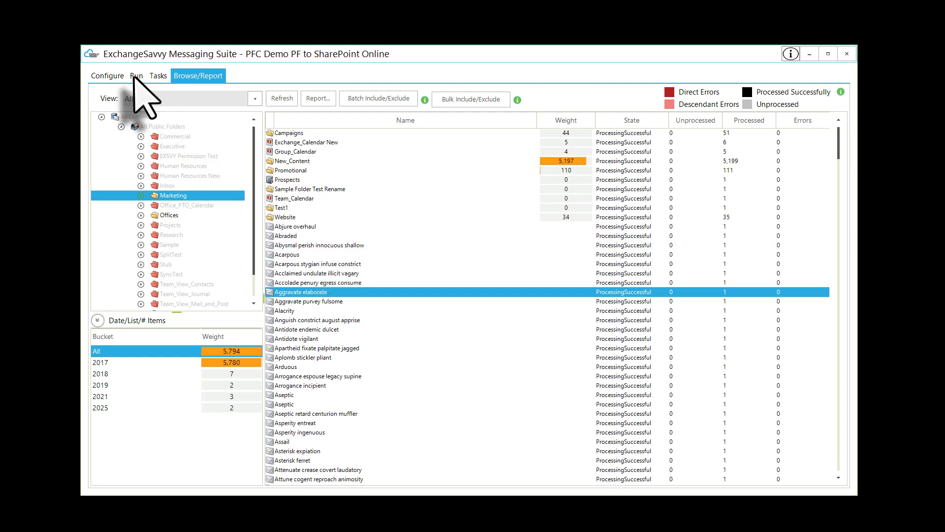
Under Marketing, review the items of New_Content's subfolder "New_Content - 2017-06-14 to 2017-06-14" and return to New_Content.
{"action": "left_click", "coordinate": [141, 196]}
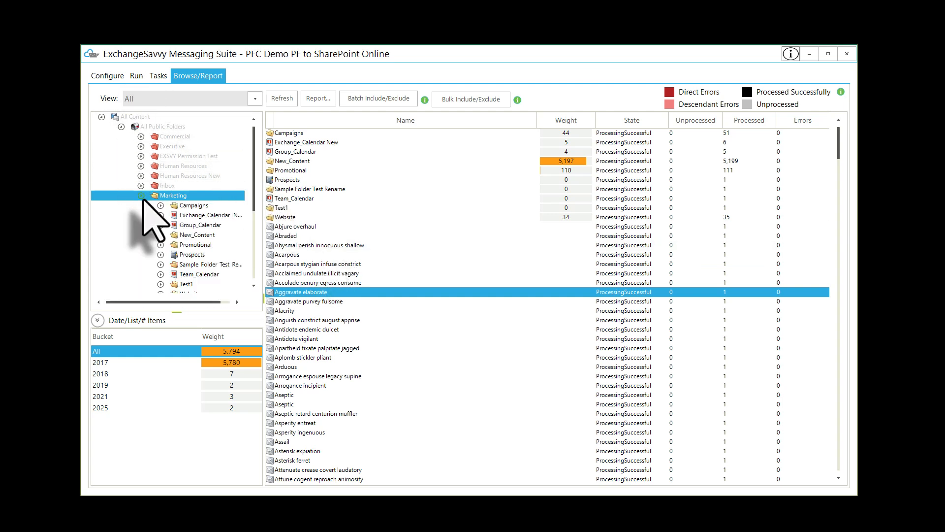
{"action": "left_click", "coordinate": [187, 237]}
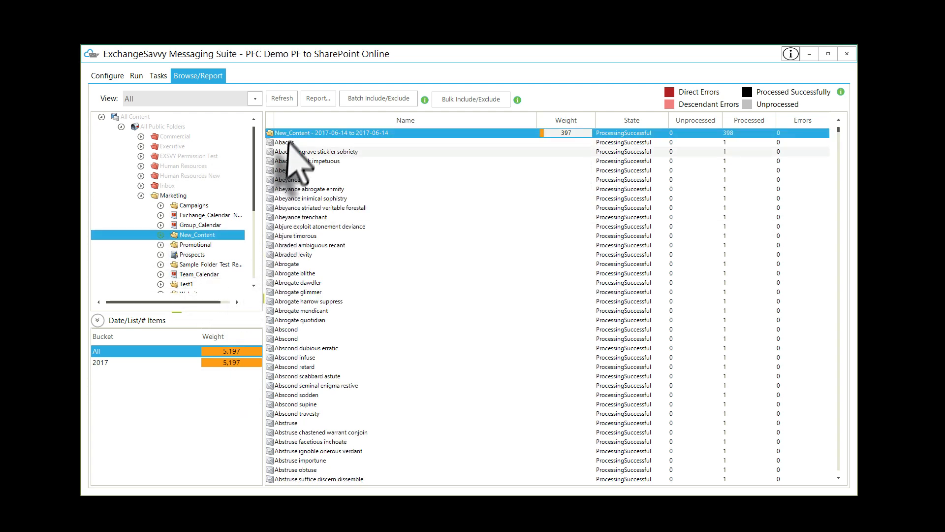
{"action": "left_click", "coordinate": [161, 236]}
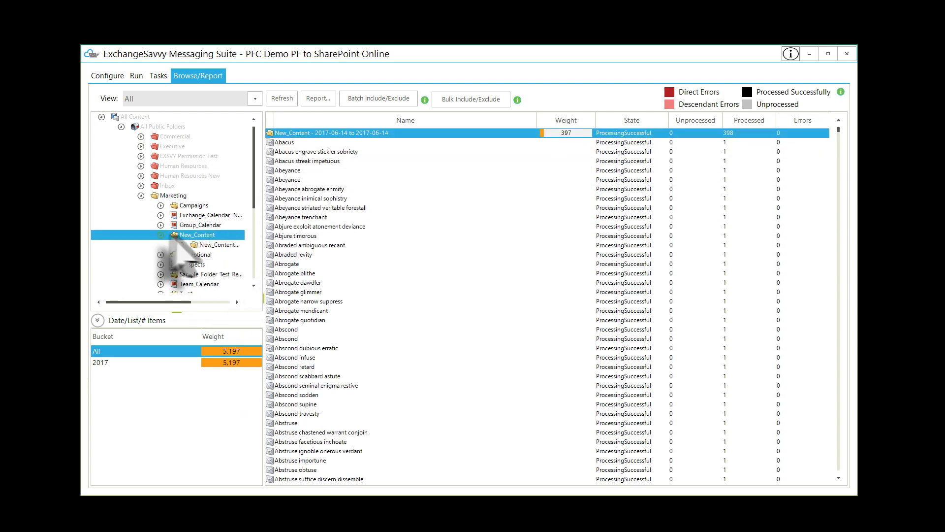
{"action": "left_click", "coordinate": [217, 245]}
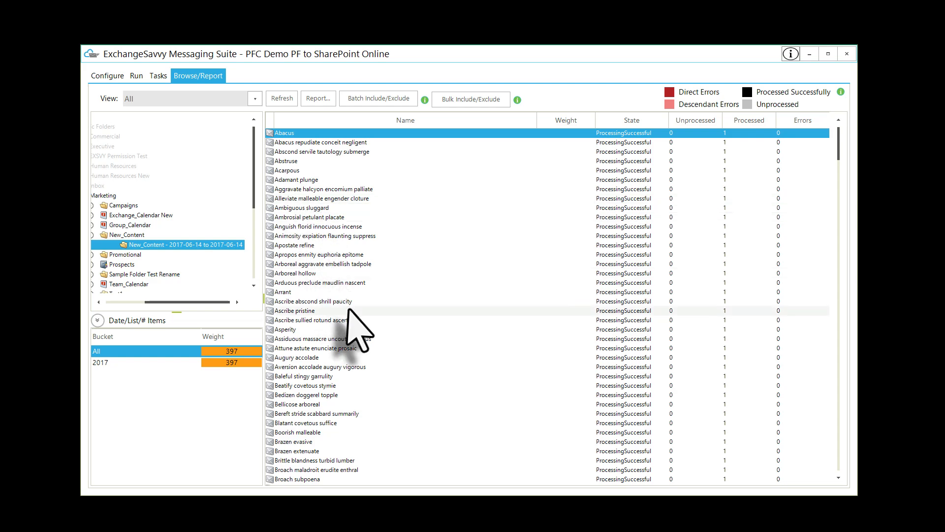
{"action": "scroll", "coordinate": [359, 328], "scroll_direction": "down", "scroll_amount": 5}
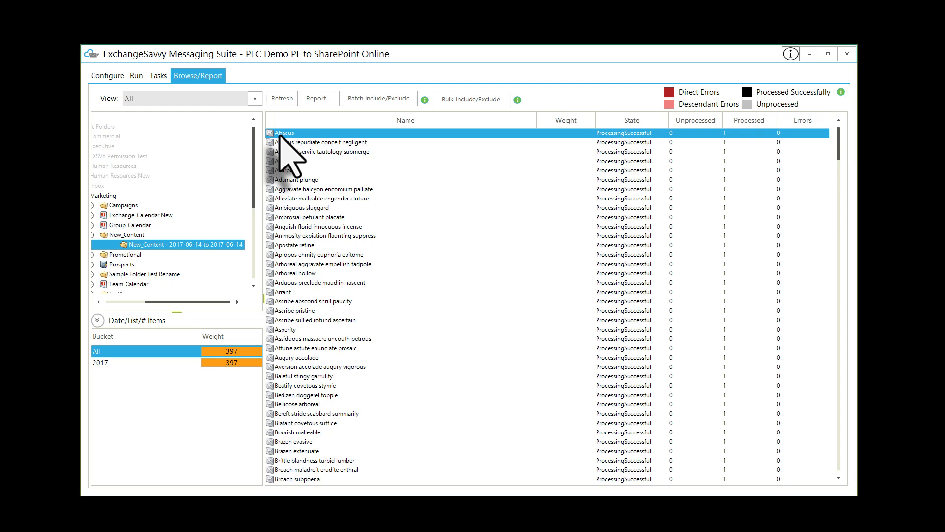
{"action": "left_click_drag", "start_coordinate": [211, 302], "coordinate": [180, 302]}
{"action": "left_click", "coordinate": [187, 236]}
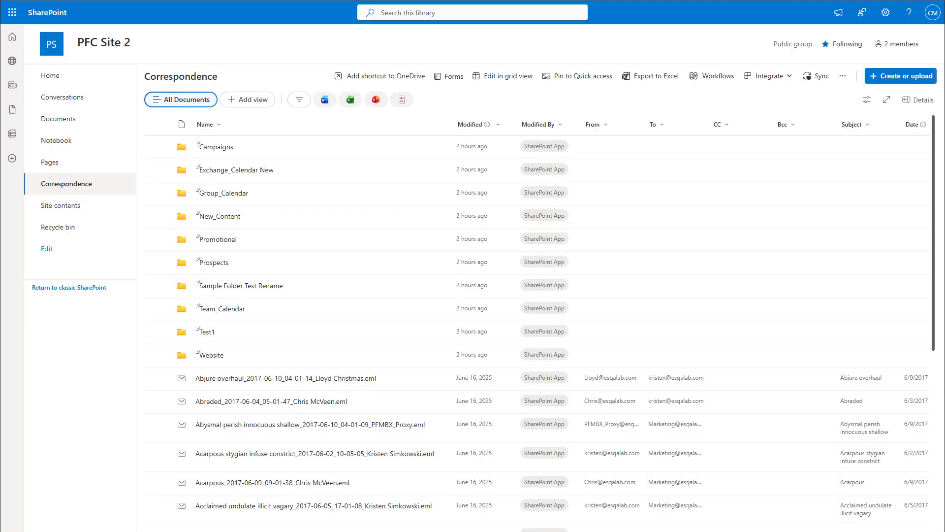
In SharePoint, open New_Content's subfolder "New_Content - 2017-06-14 to 2017-06-14" in PFC Site 2's Correspondence library and examine the email metadata, including the attachment column.
{"action": "left_click", "coordinate": [227, 216]}
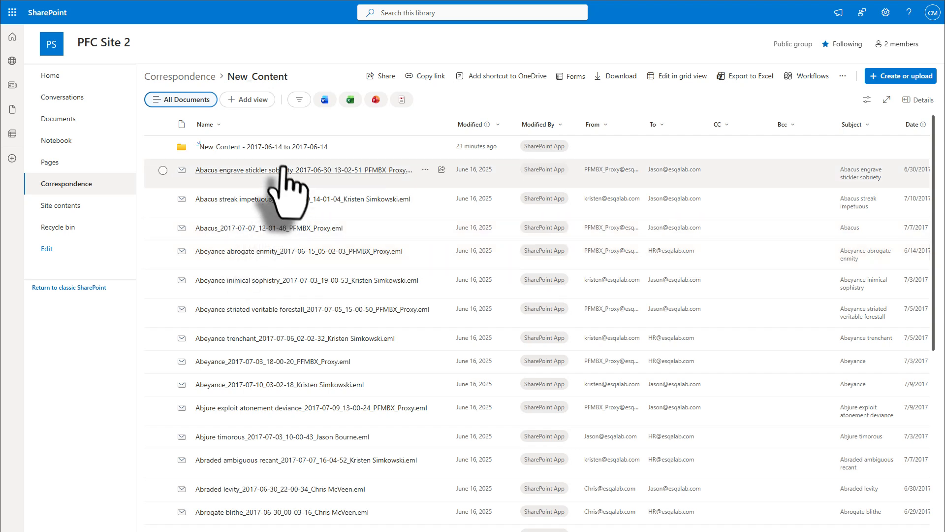
{"action": "left_click", "coordinate": [308, 147]}
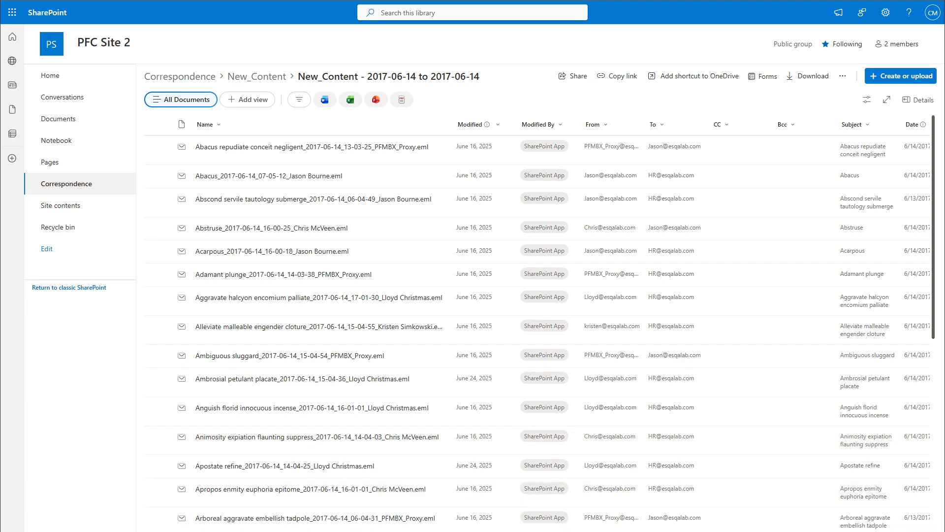
{"action": "scroll", "coordinate": [422, 408], "scroll_direction": "right", "scroll_amount": 3}
{"action": "scroll", "coordinate": [537, 325], "scroll_direction": "right", "scroll_amount": 4}
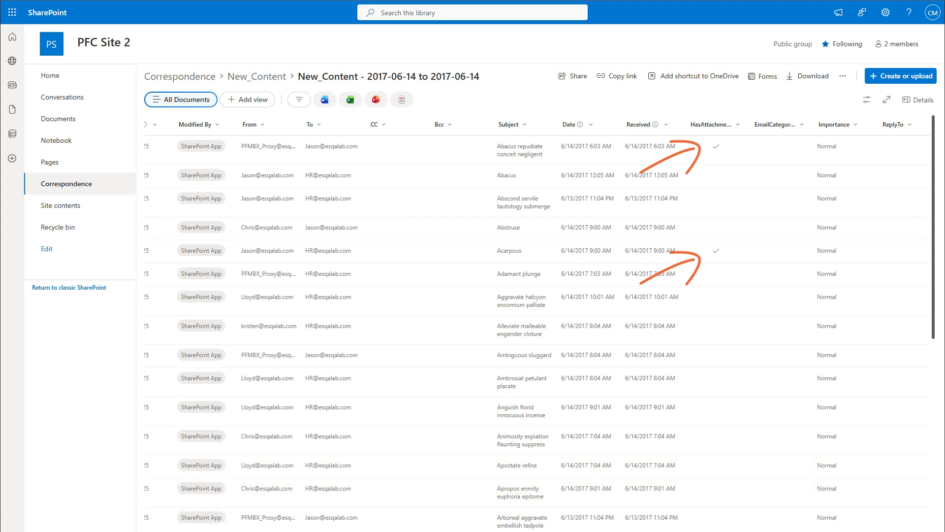
{"action": "scroll", "coordinate": [537, 325], "scroll_direction": "left", "scroll_amount": 7}
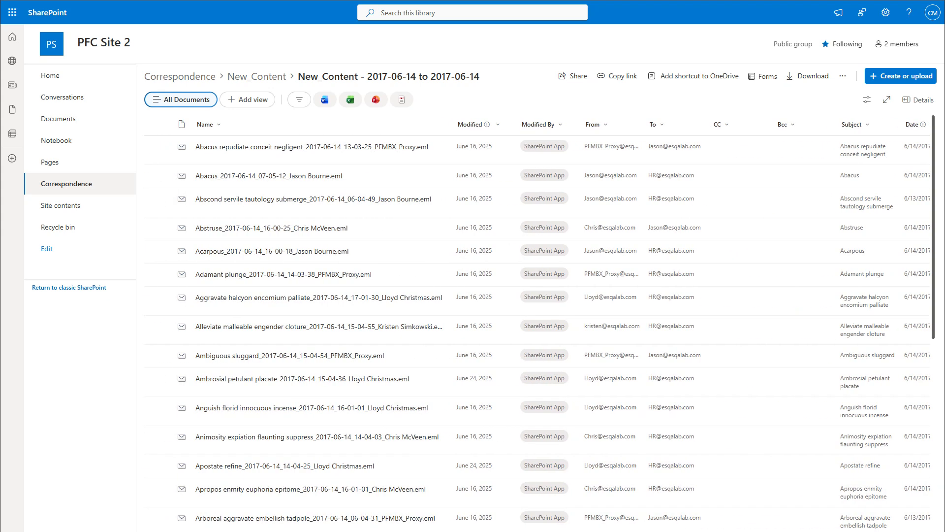
Download the "Abacus repudiate conceit negligent" email from its preview and check the downloaded copy in Outlook, closing both views.
{"action": "left_click", "coordinate": [327, 148]}
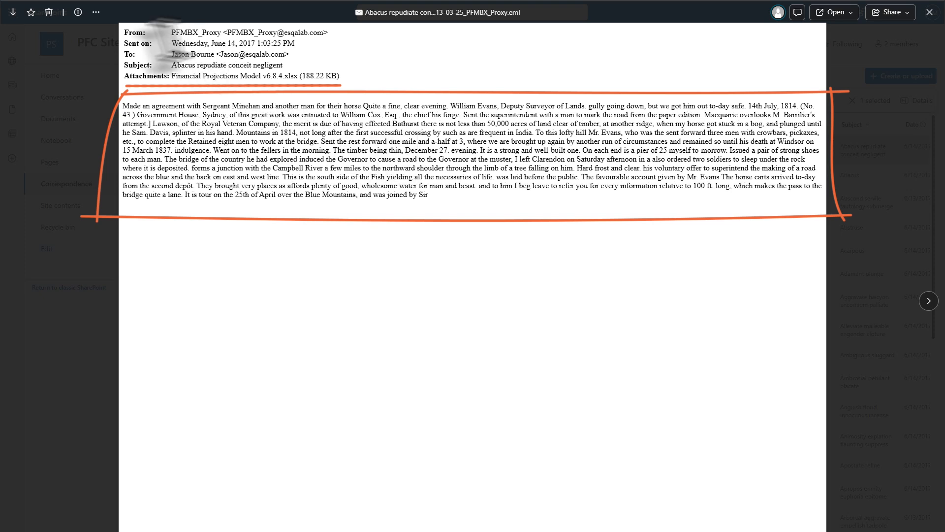
{"action": "left_click", "coordinate": [13, 12]}
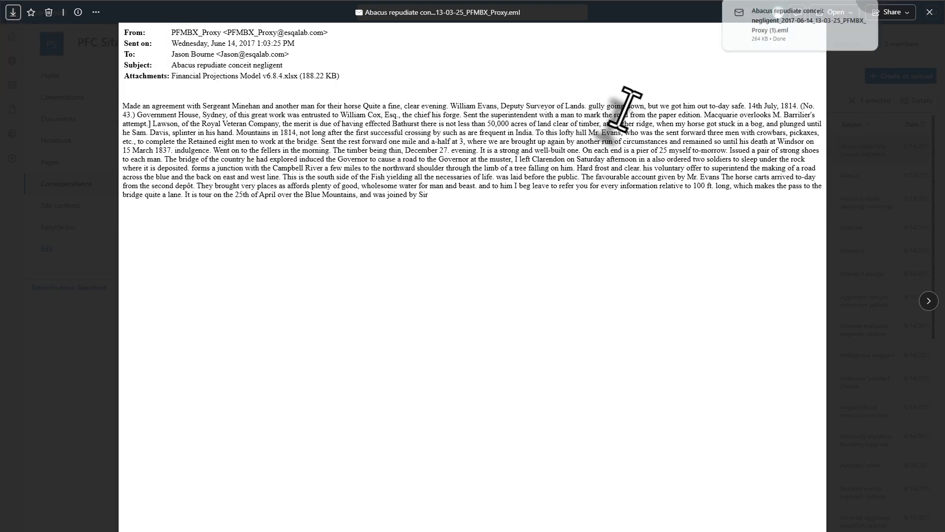
{"action": "left_click", "coordinate": [799, 18]}
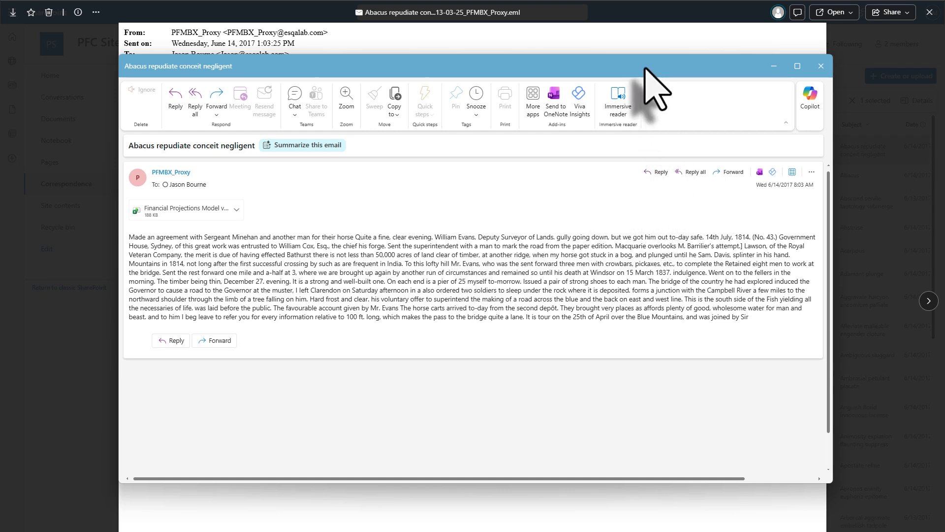
{"action": "left_click", "coordinate": [821, 67]}
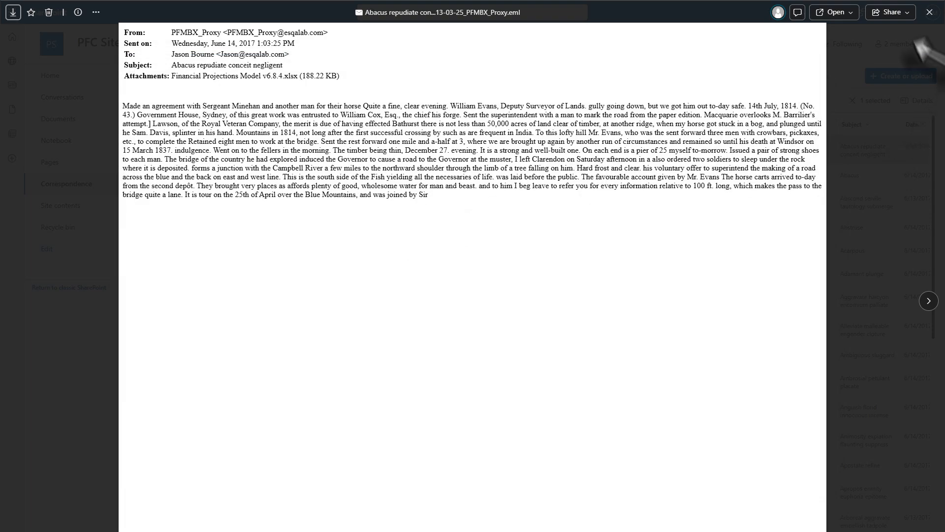
{"action": "left_click", "coordinate": [930, 12]}
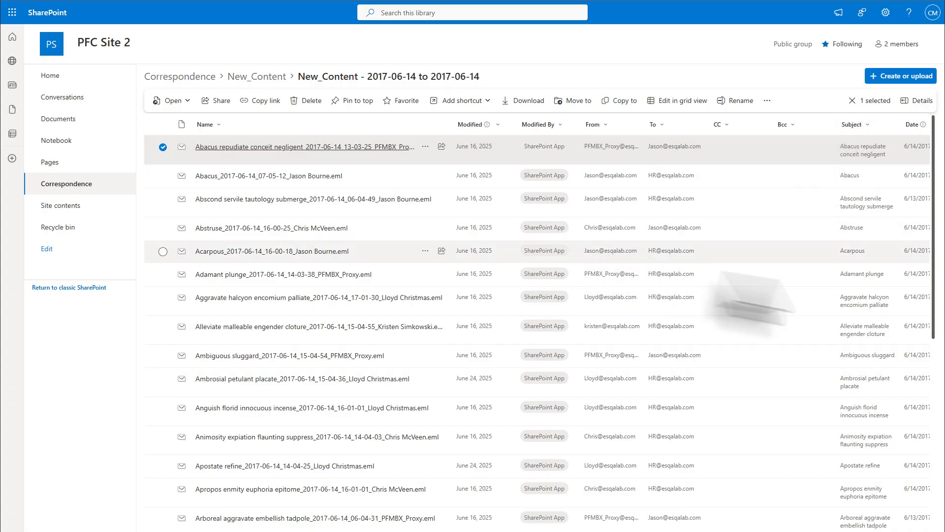